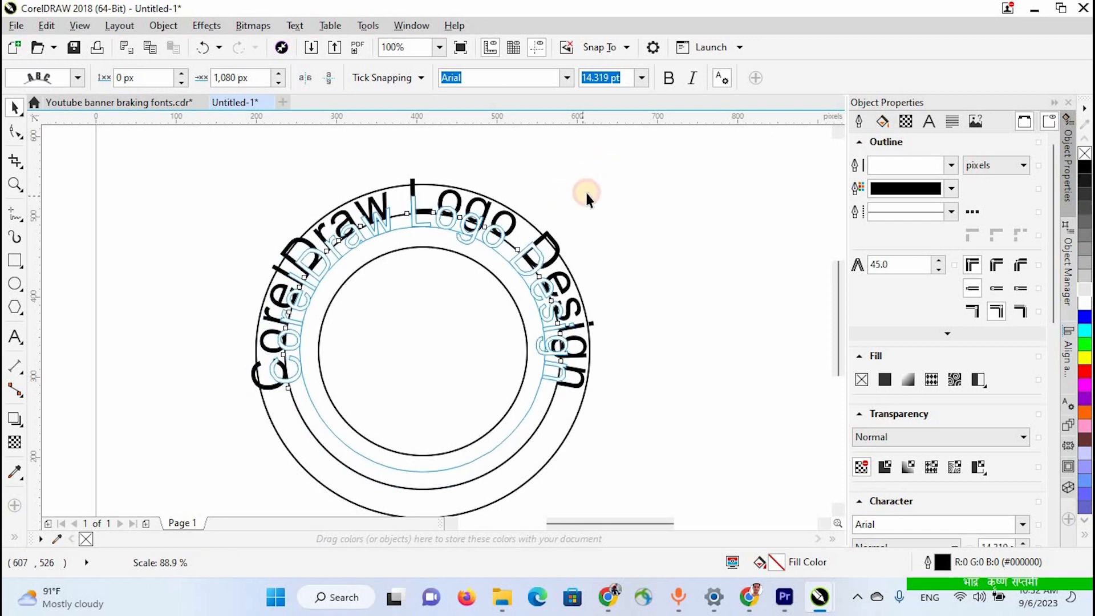
- Set the font of the curved "CorelDraw Logo Design" text to Times New Roman
double_click(440, 217)
double_click(545, 344)
key(ctrl+a)
click(567, 78)
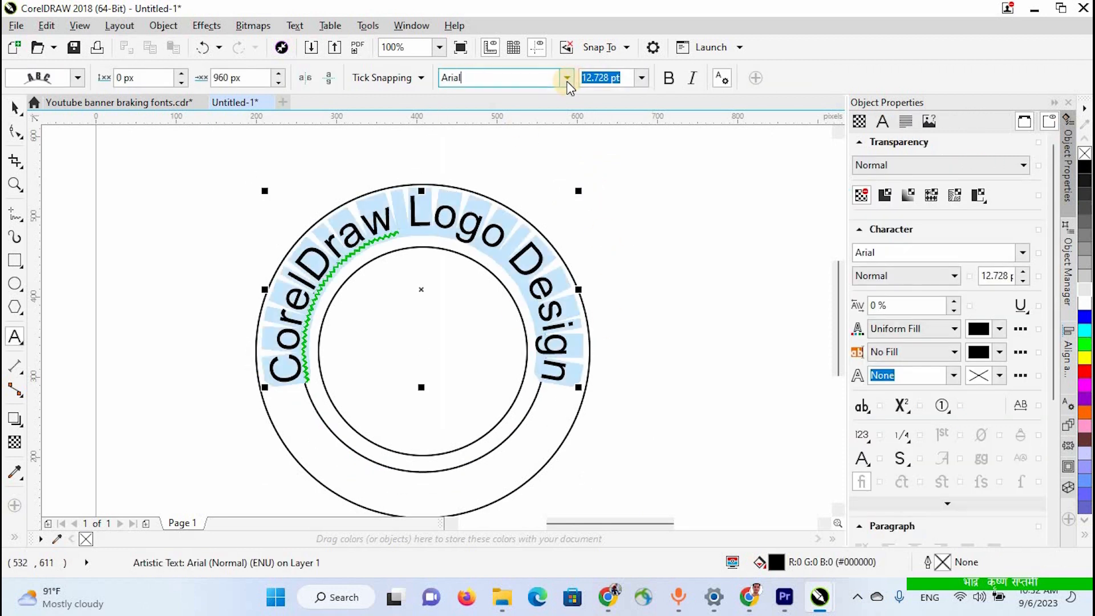
click(484, 134)
key(ctrl+space)
key(Escape)
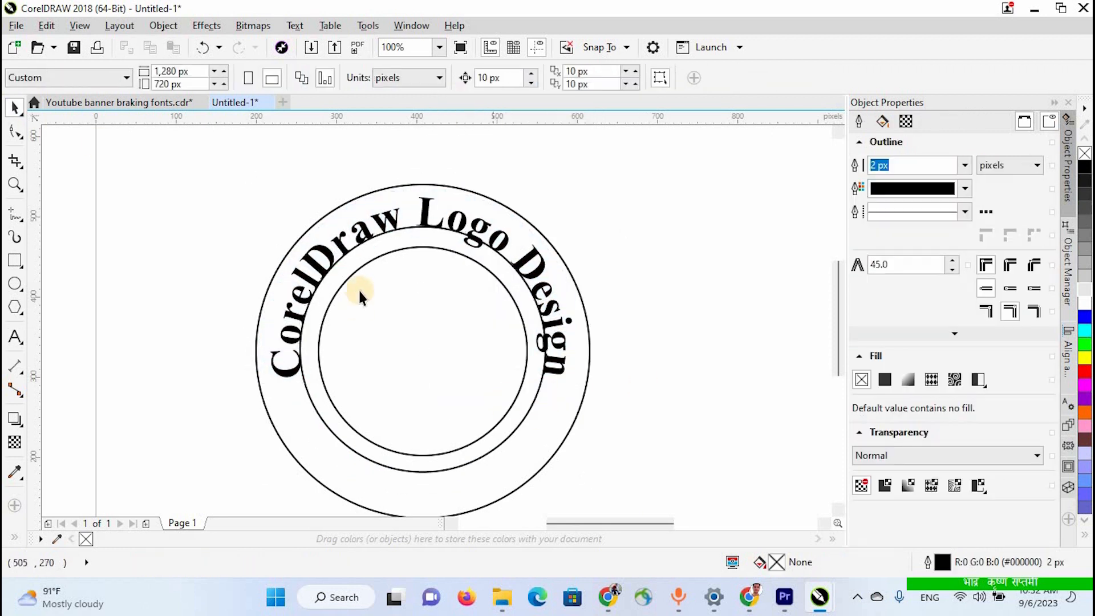
- Add the artistic text "सुनसरी किसान समूह" above the circles in the Ganesh font
scroll(358, 288, down, 1)
scroll(204, 311, down, 1)
key(F8)
click(502, 207)
click(415, 78)
text(Ganesh)
key(Return)
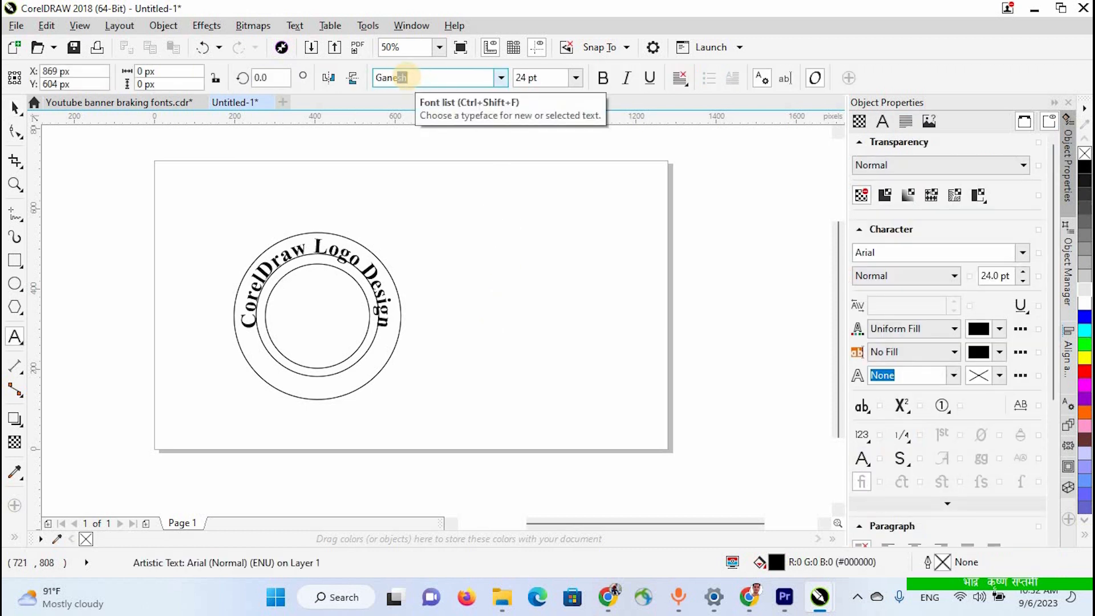
text(lुनसरी किसान समूह)
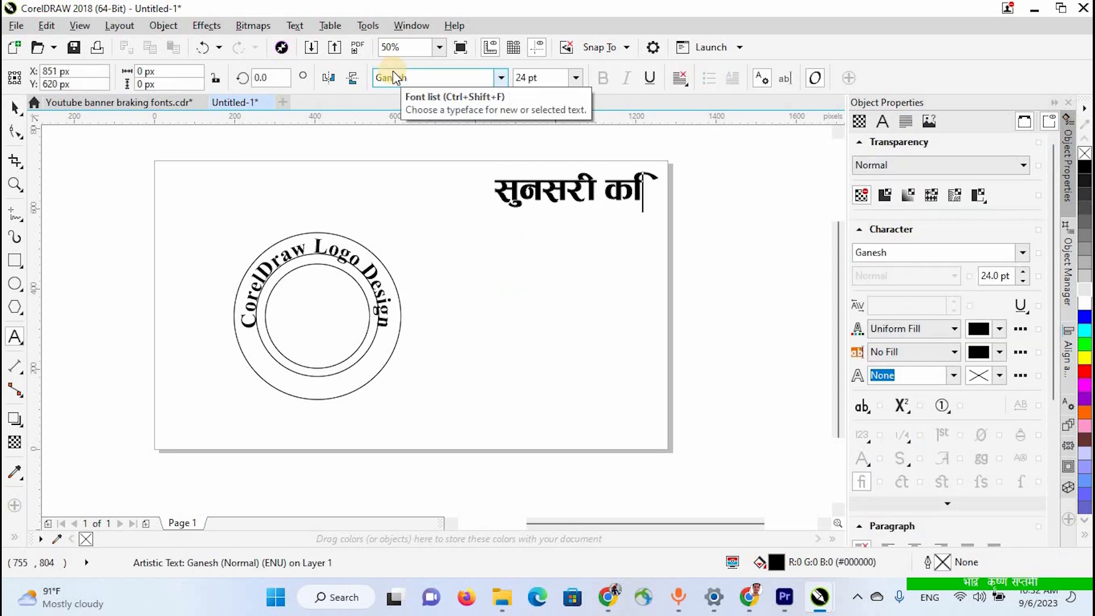
- Duplicate the circular logo beside the original and delete the copy's curved text
key(ctrl+space)
drag(415, 421, 214, 214)
drag(344, 316, 564, 333)
right_click(563, 333)
click(569, 258)
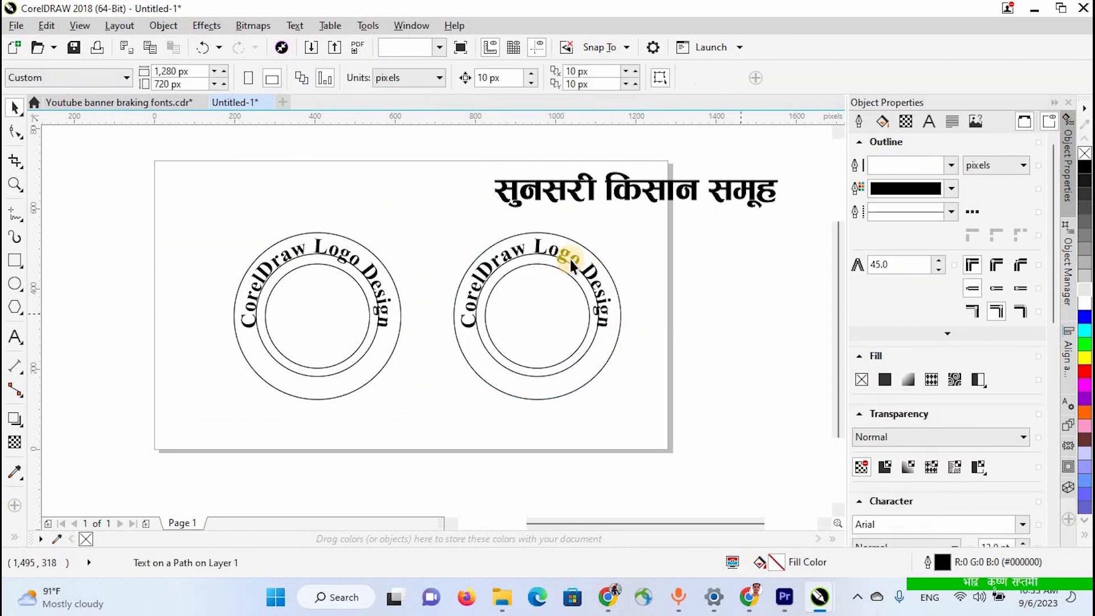
key(Delete)
- Fit the "सुनसरी किसान समूह" text to the ring of the duplicated logo as text on a path
click(698, 207)
click(294, 25)
click(336, 280)
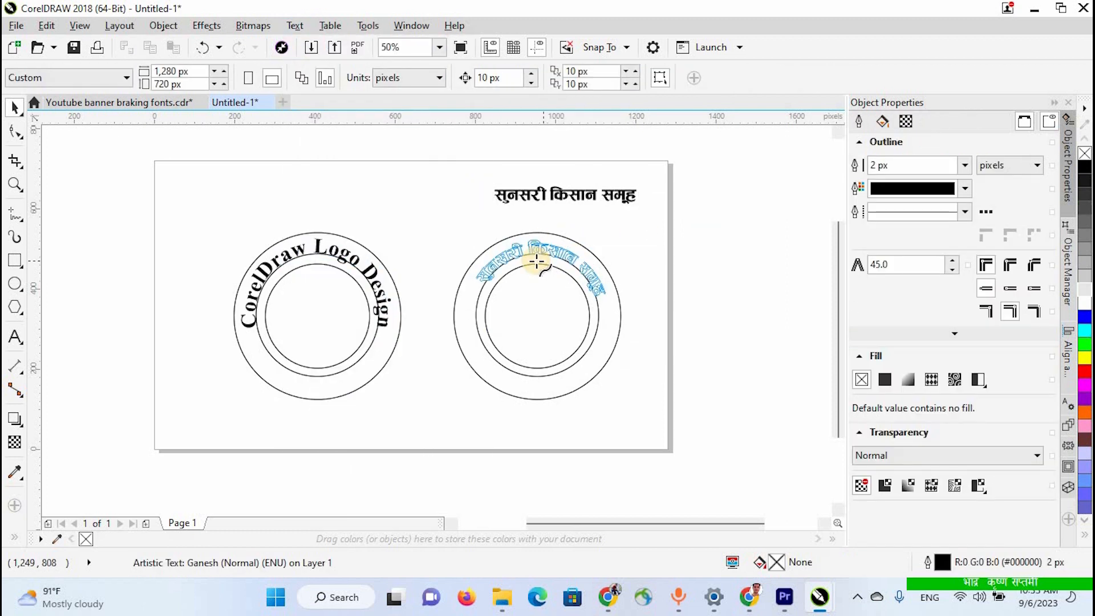
click(524, 245)
scroll(633, 334, up, 2)
click(606, 314)
scroll(518, 368, down, 3)
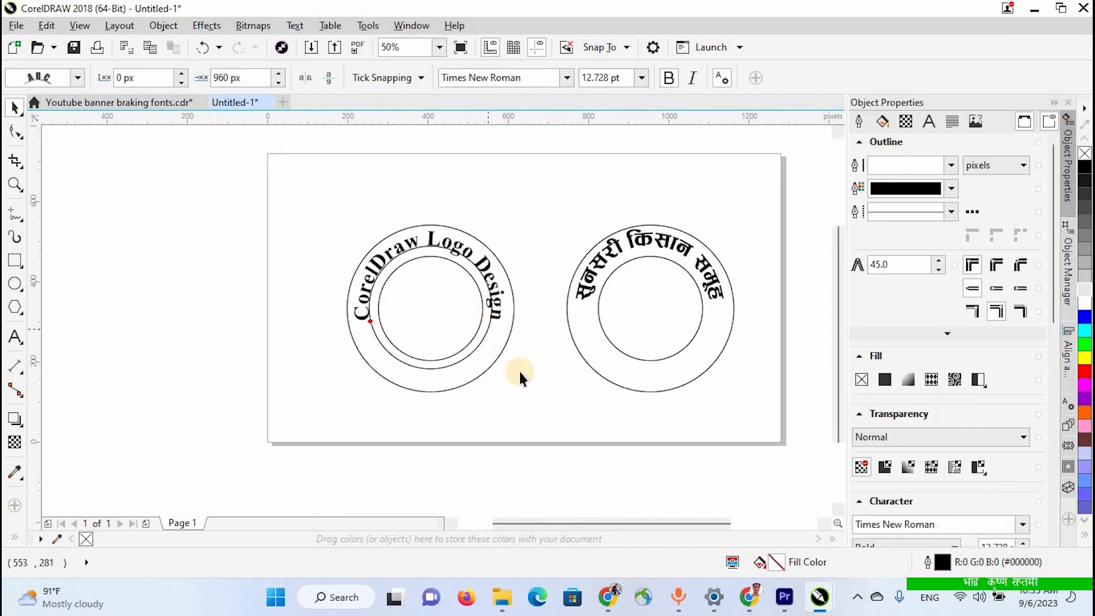
click(502, 377)
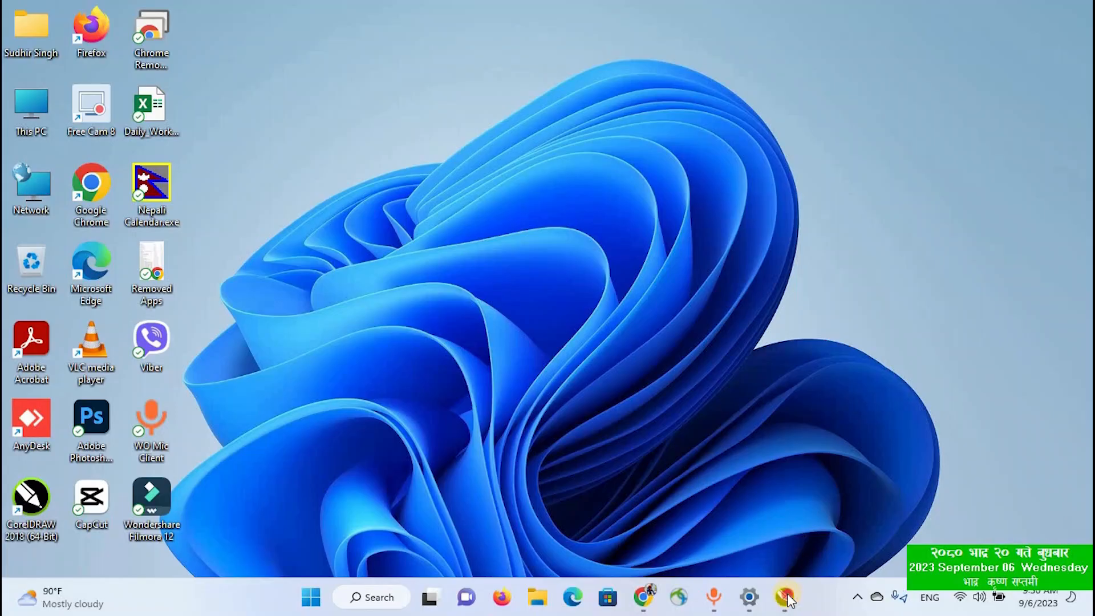
- Switch to CorelDRAW and add the artistic text "सुनसरी किसान समूह" near the page's upper part in the Ganesh font
click(784, 596)
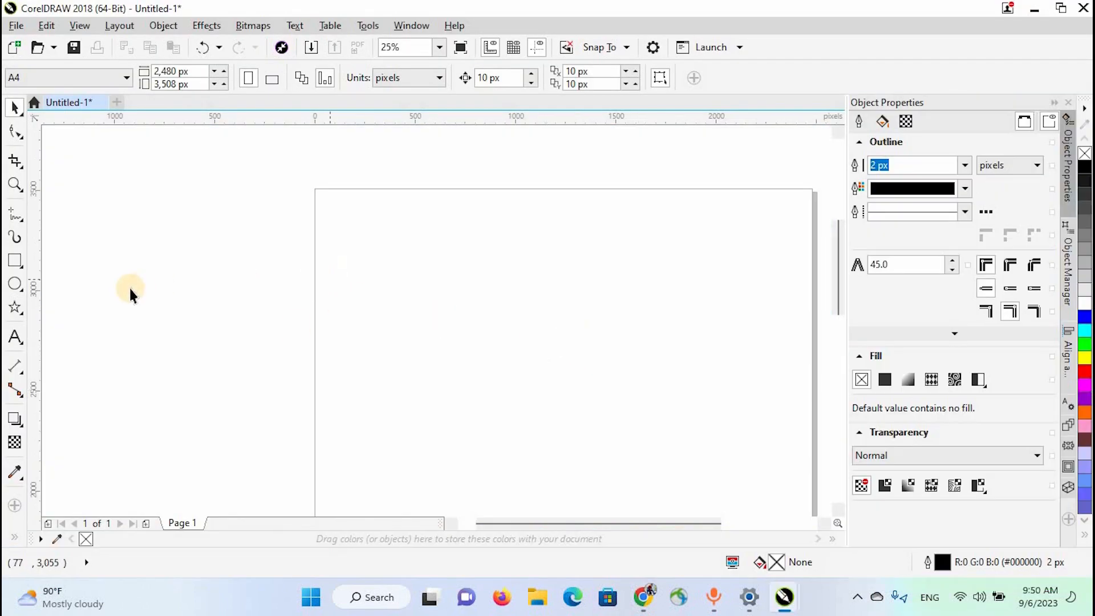
key(F8)
click(475, 290)
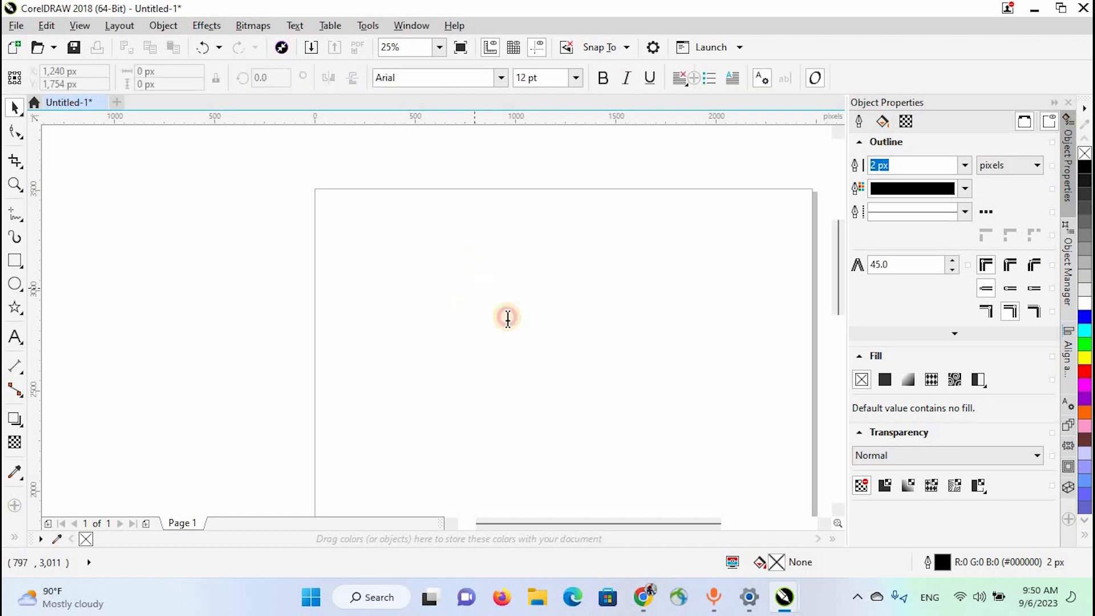
click(407, 78)
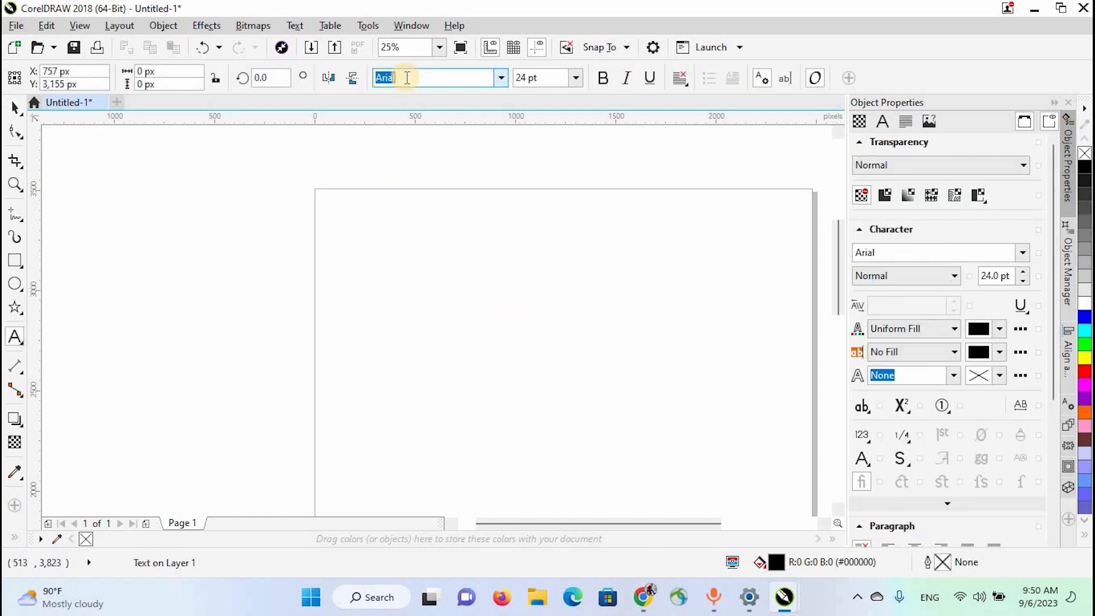
text(Ga)
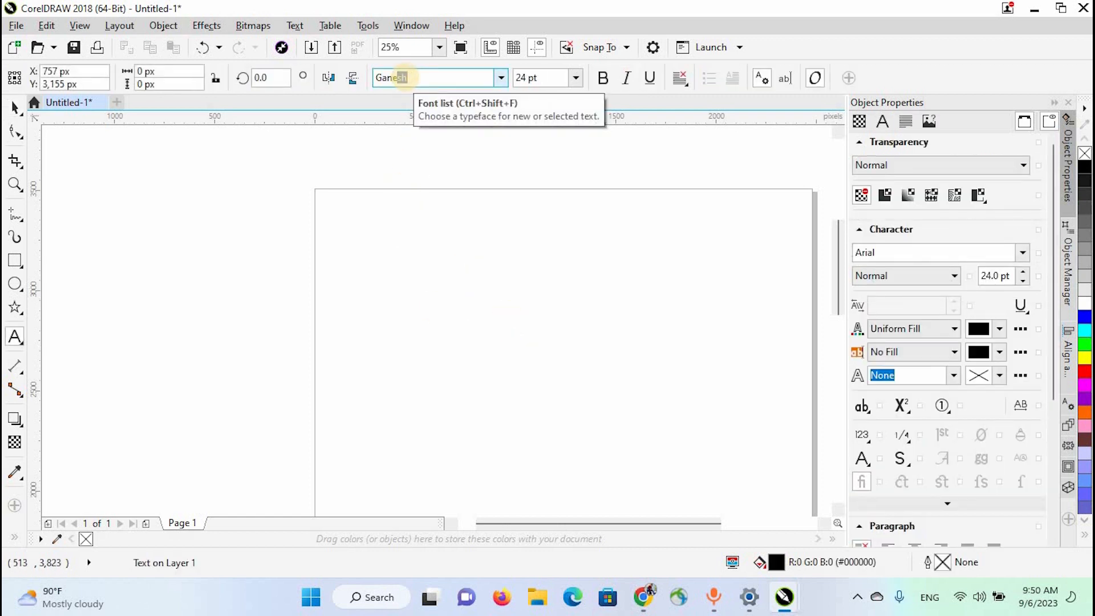
text(ne)
key(Return)
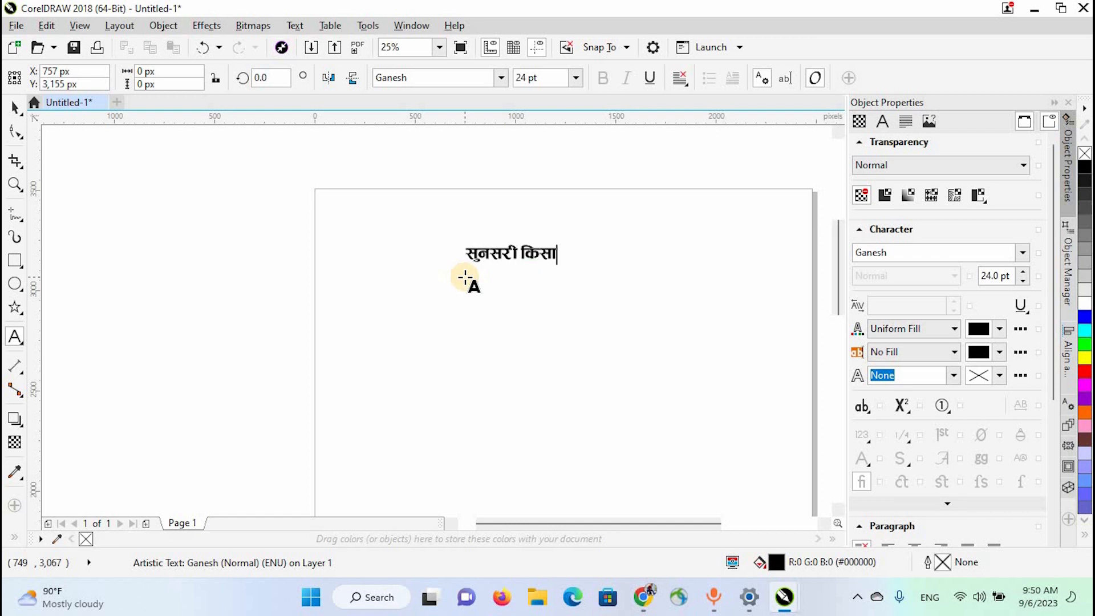
text(ह)
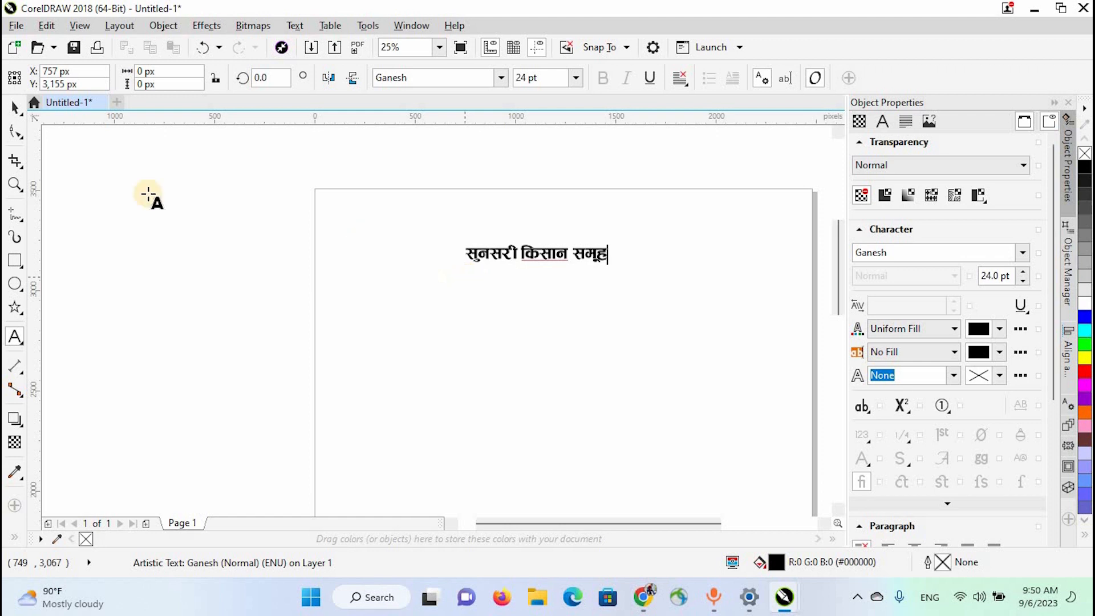
- Duplicate the text line below the original and change the copy to "सुनसरी, नेपाल"
click(15, 110)
drag(524, 254, 593, 322)
right_click(525, 313)
double_click(525, 313)
key(BackSpace)
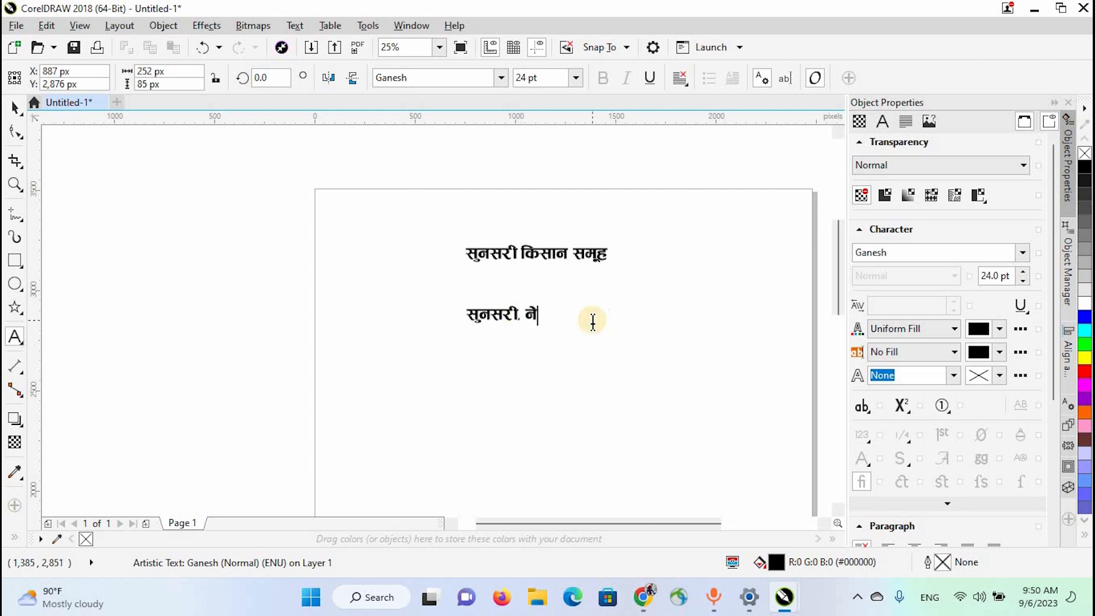
text(, नेपाल)
click(23, 108)
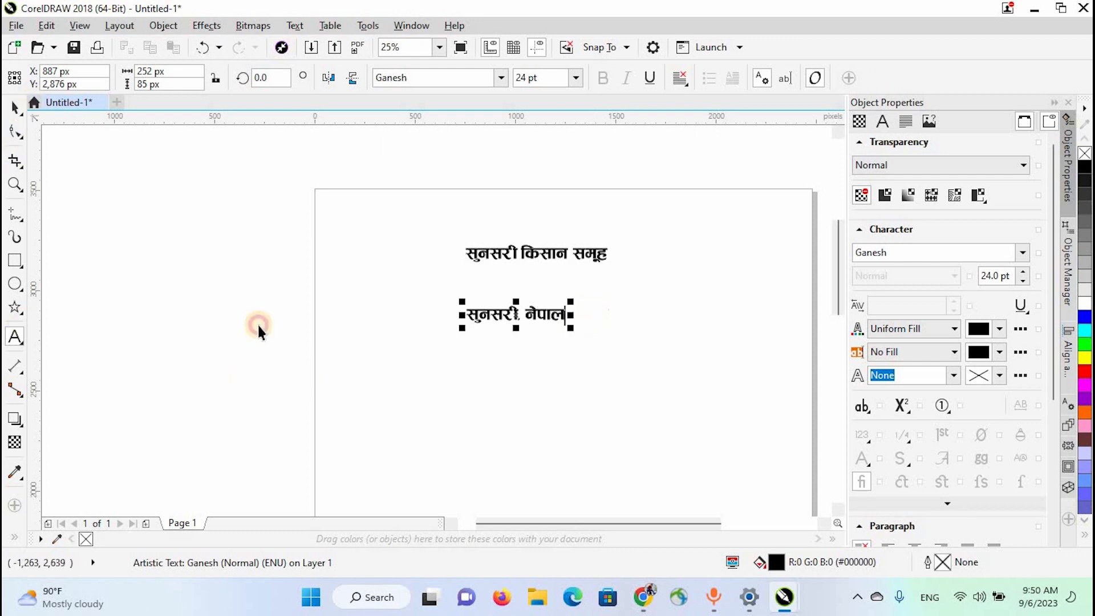
- Convert the "सुनसरी किसान समूह" text to curves
click(531, 329)
click(518, 259)
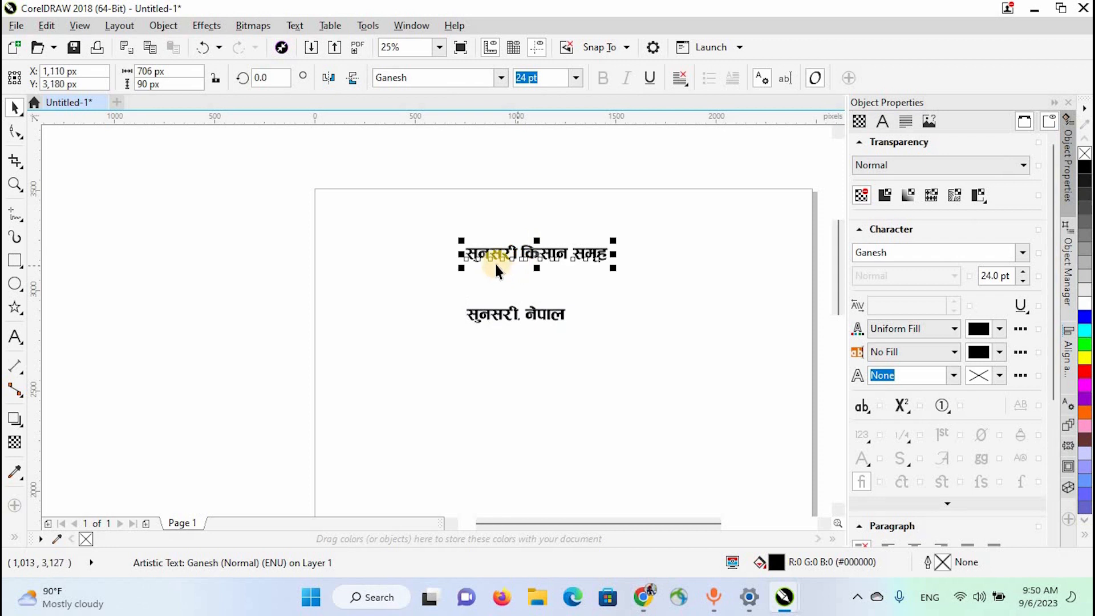
right_click(494, 260)
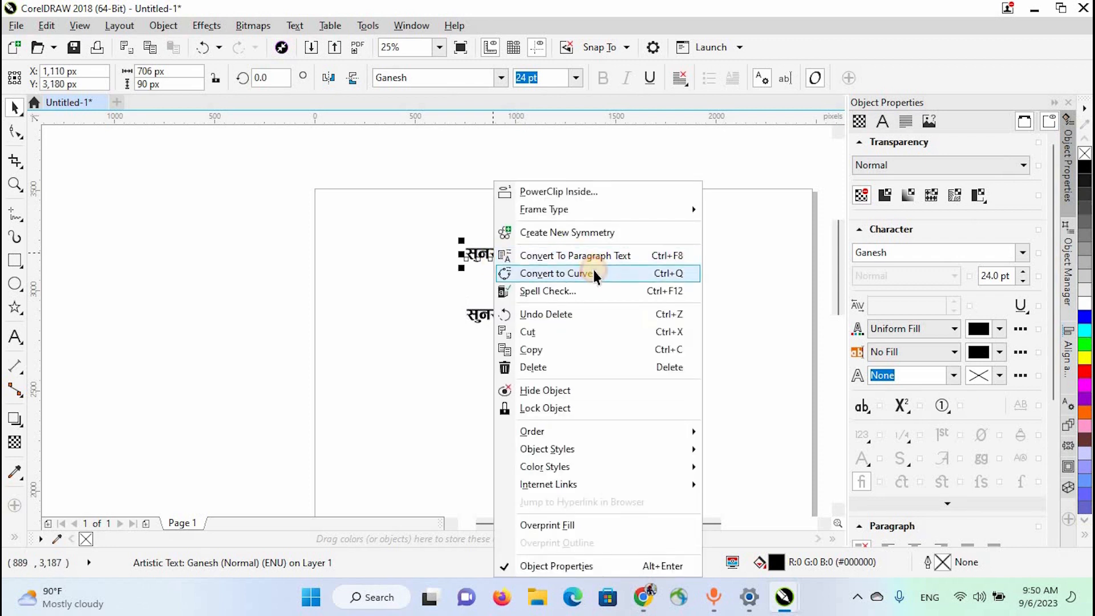
click(593, 272)
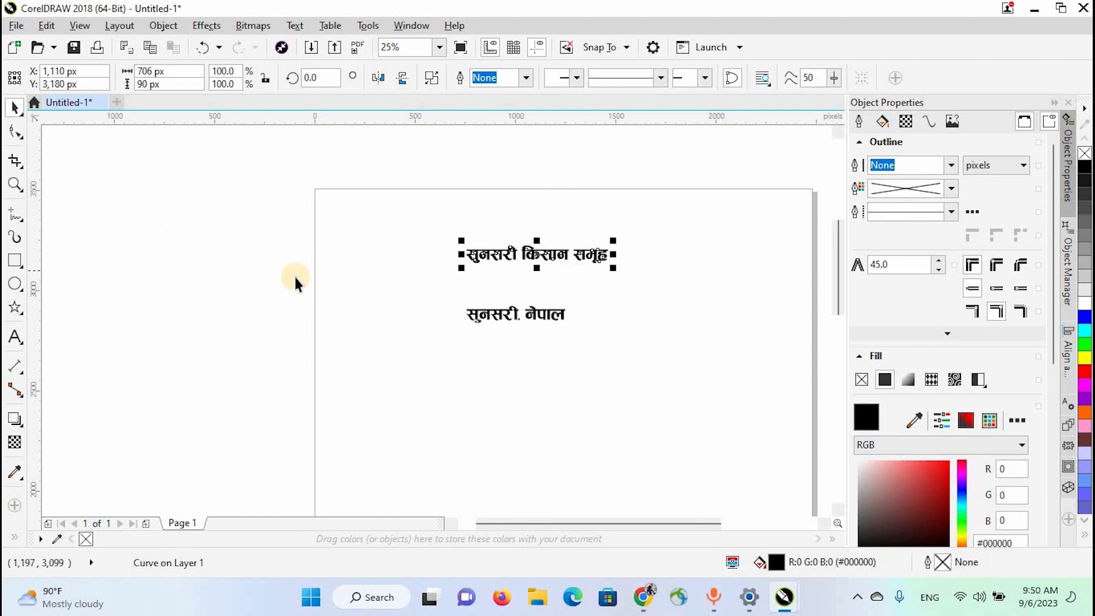
- Save the converted "सुनसरी किसान समूह" curves as an Artistic Media brush named "sunsari kishan samuha"
click(12, 238)
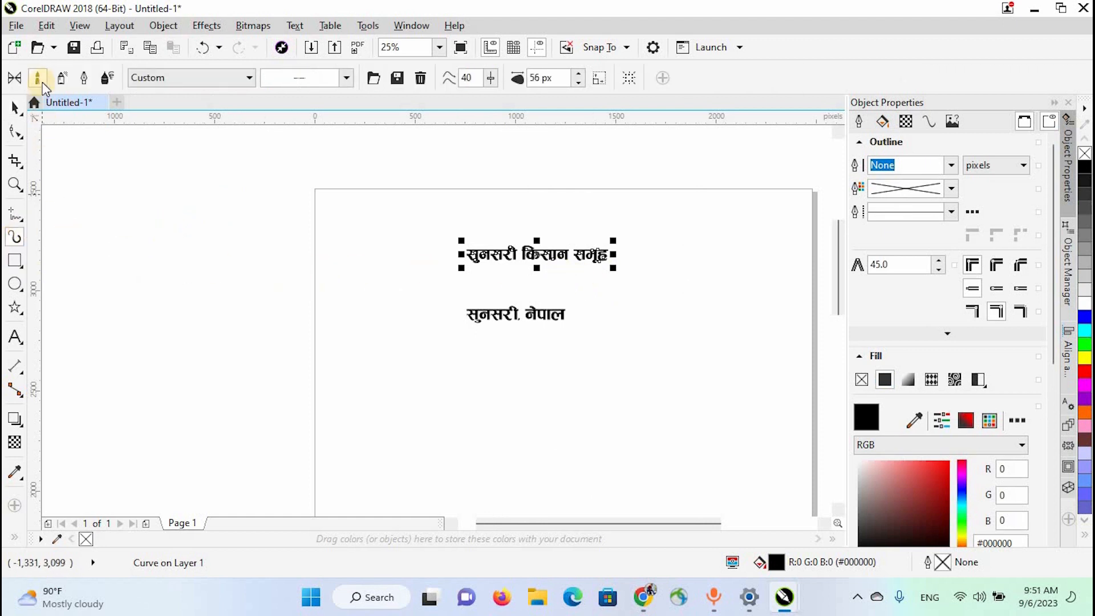
click(399, 79)
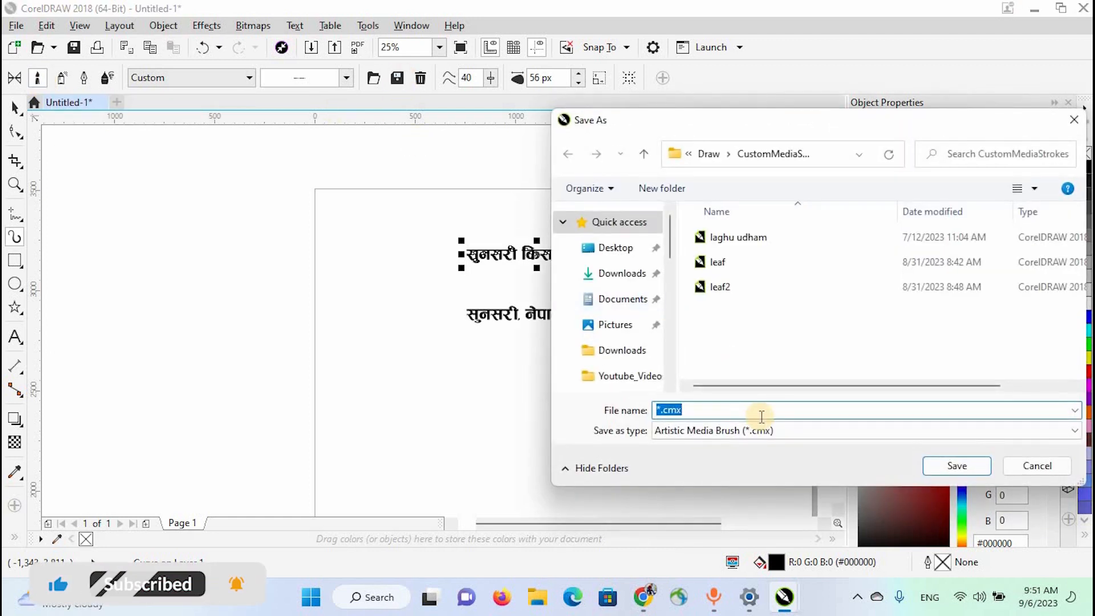
text(sunsari kishan samuha)
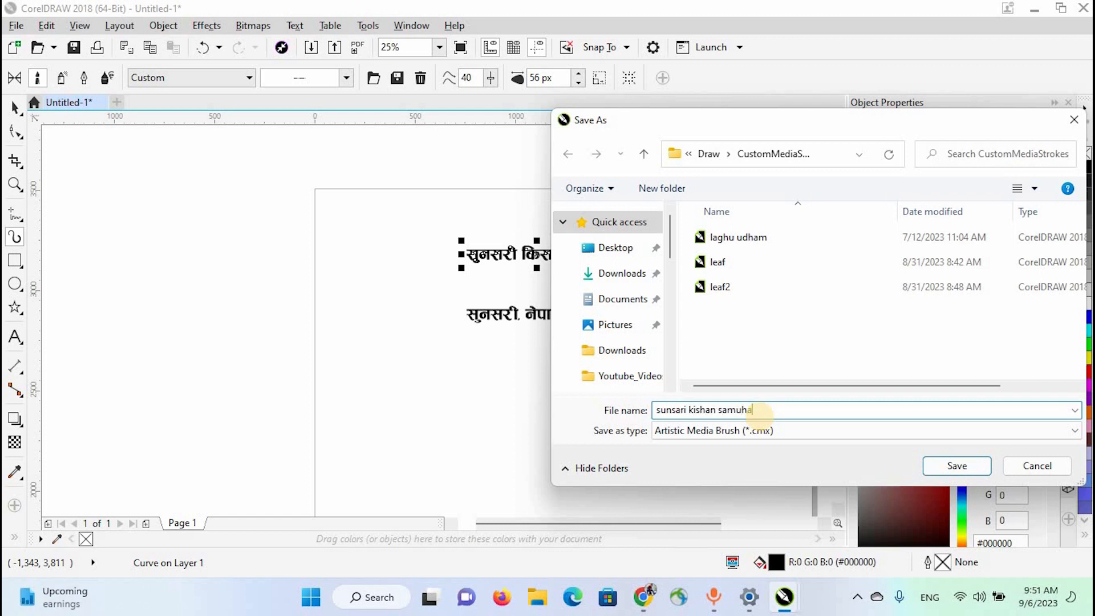
click(939, 460)
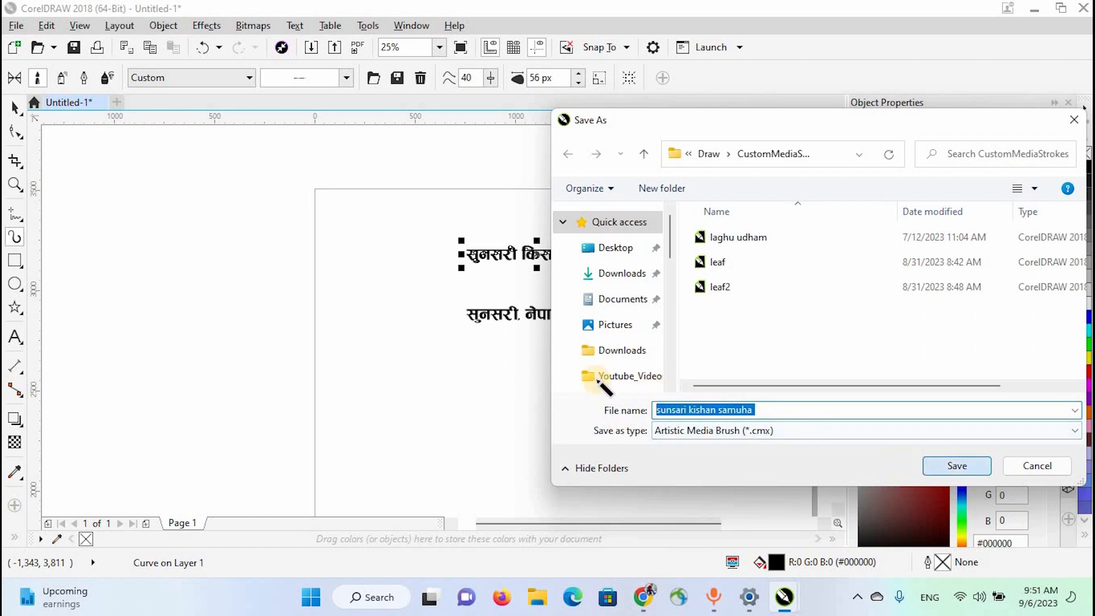
- Mirror the "सुनसरी, नेपाल" text horizontally and vertically and convert it to curves
click(501, 316)
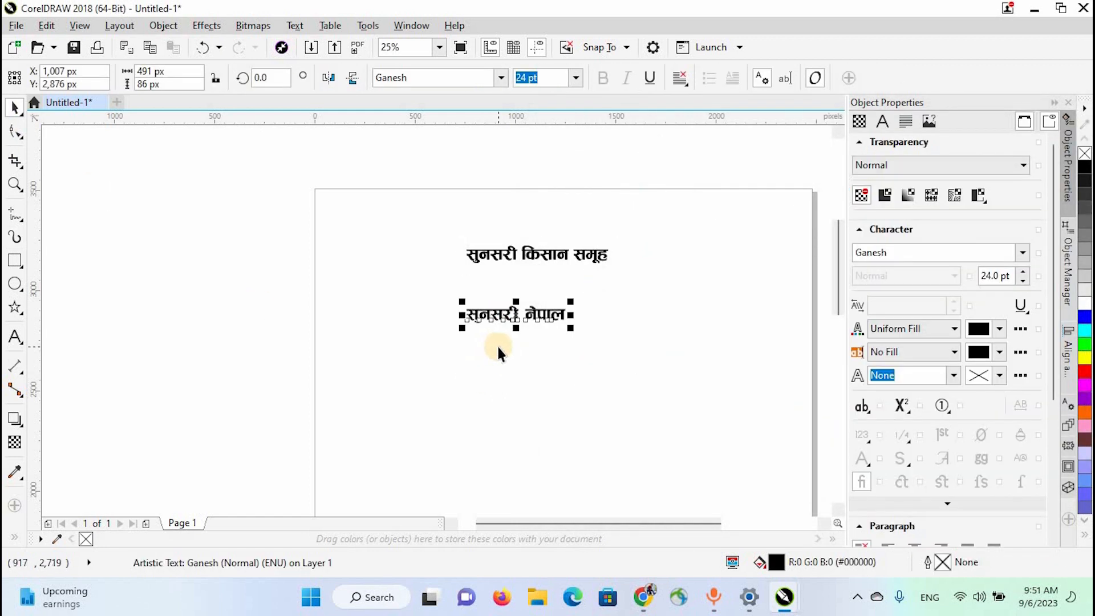
click(328, 78)
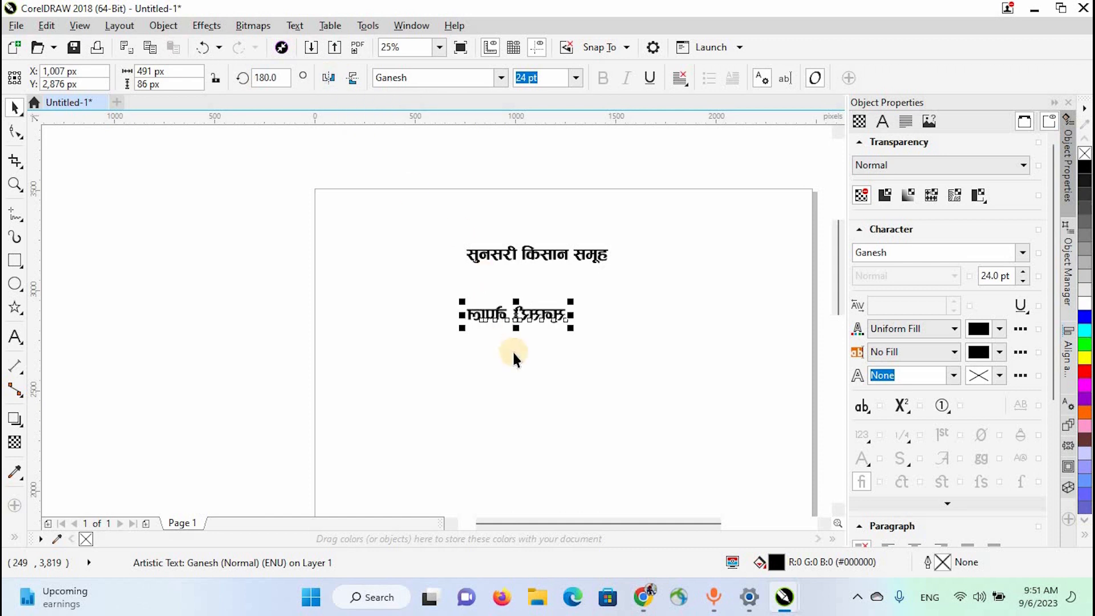
click(348, 77)
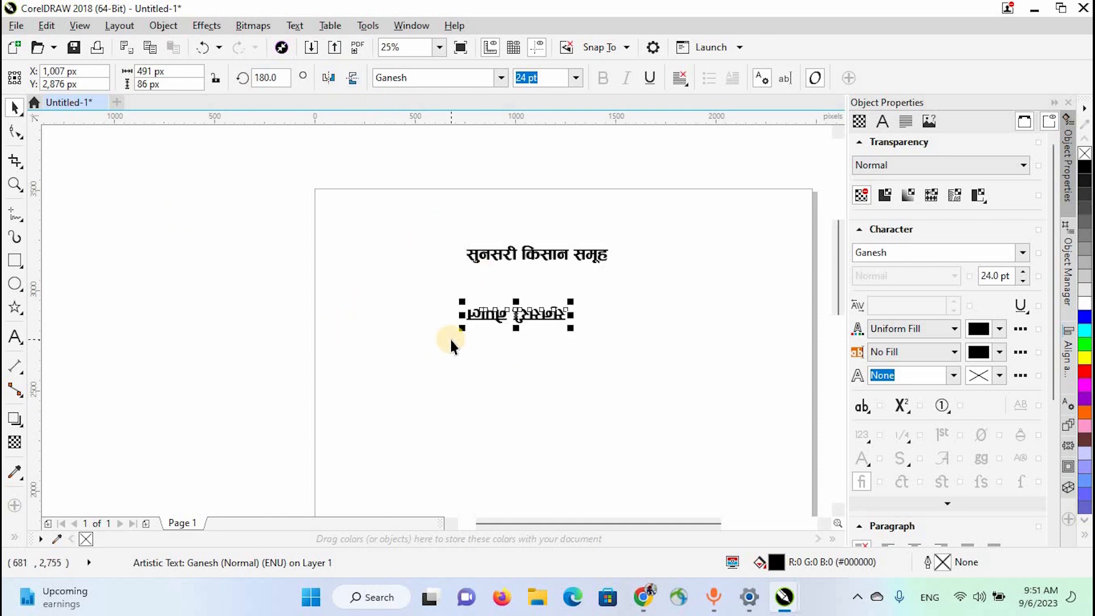
key(ctrl+q)
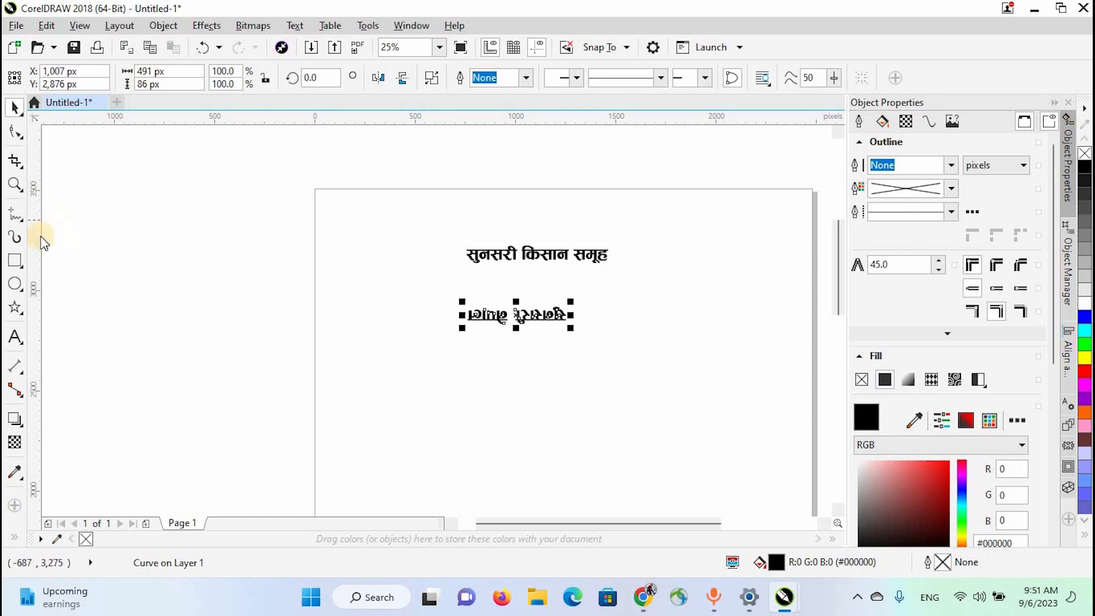
- Save the flipped "सुनसरी, नेपाल" curves as an Artistic Media brush named "sunsari nepal"
click(15, 236)
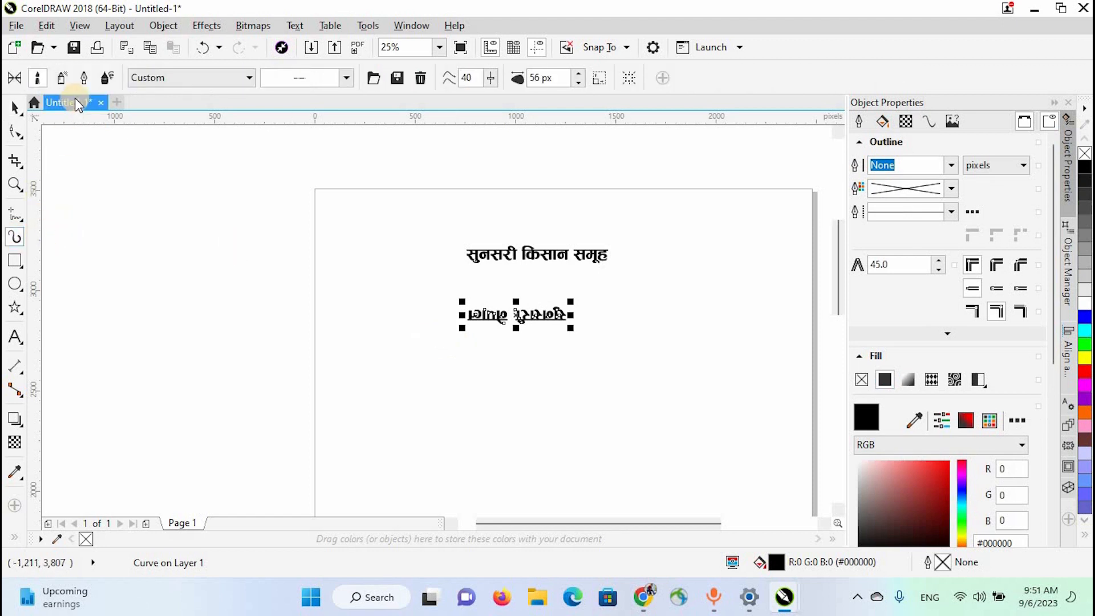
click(398, 82)
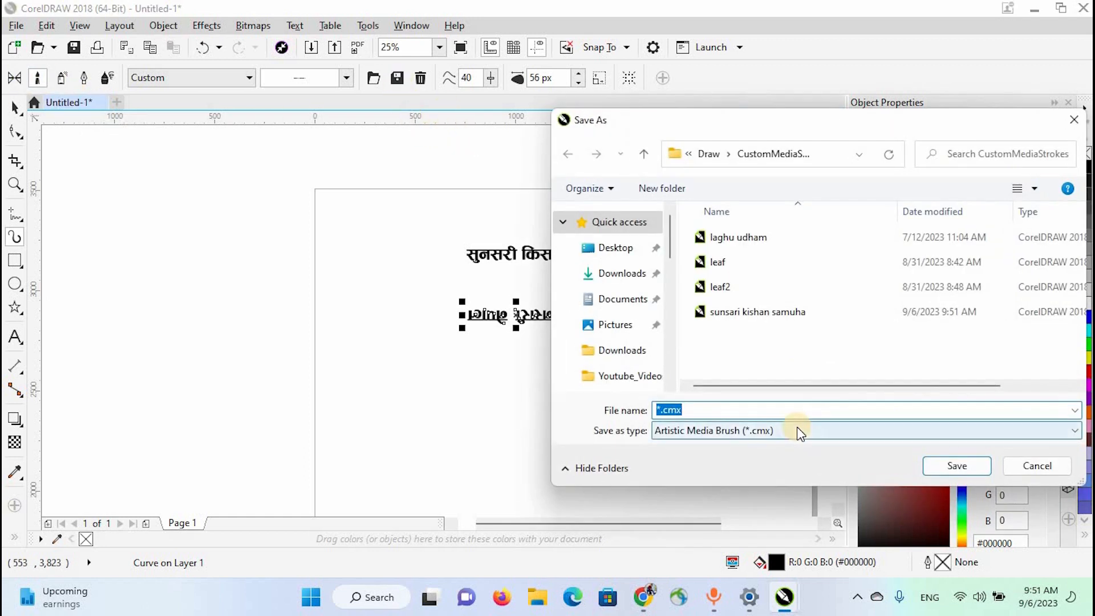
text(s)
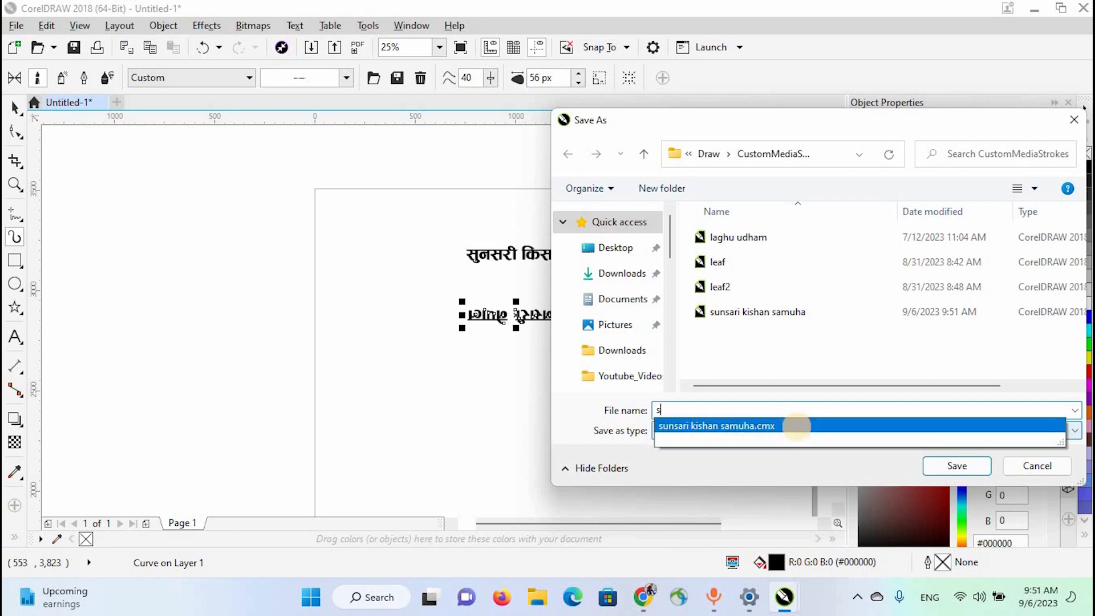
text(unsari nepal)
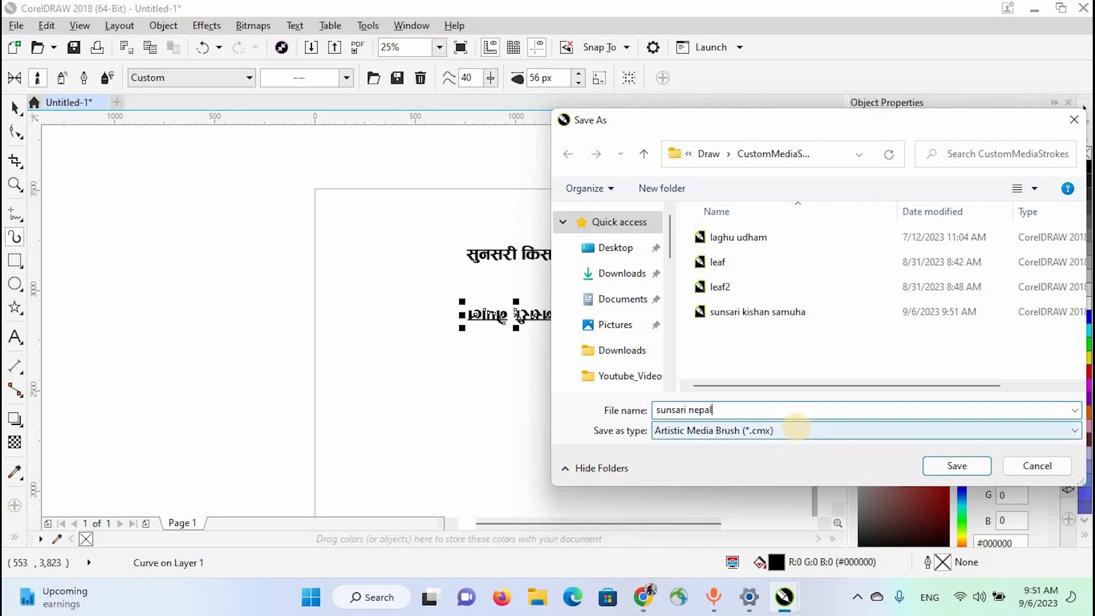
click(957, 465)
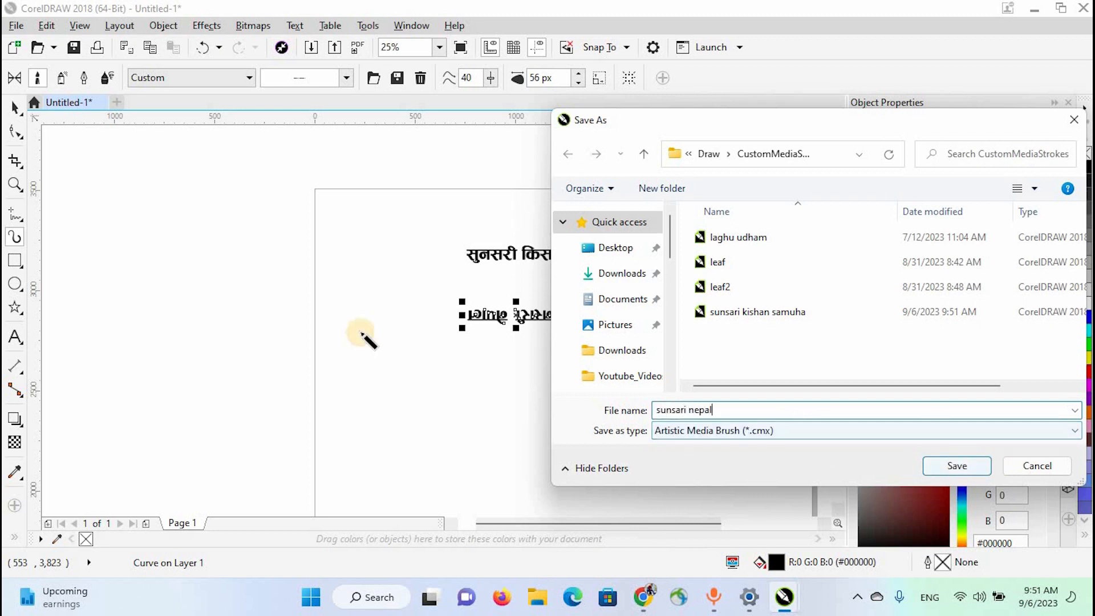
- Delete both converted text lines from the page
click(16, 108)
drag(348, 204, 712, 405)
key(Delete)
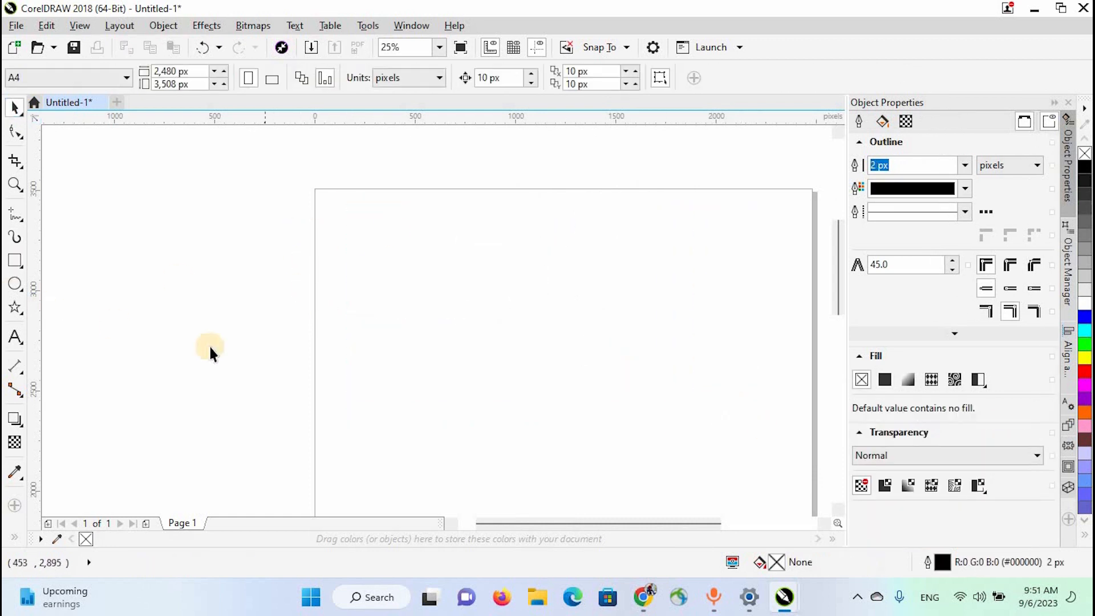
- Draw a circle about 712 px in diameter on the empty page
click(15, 284)
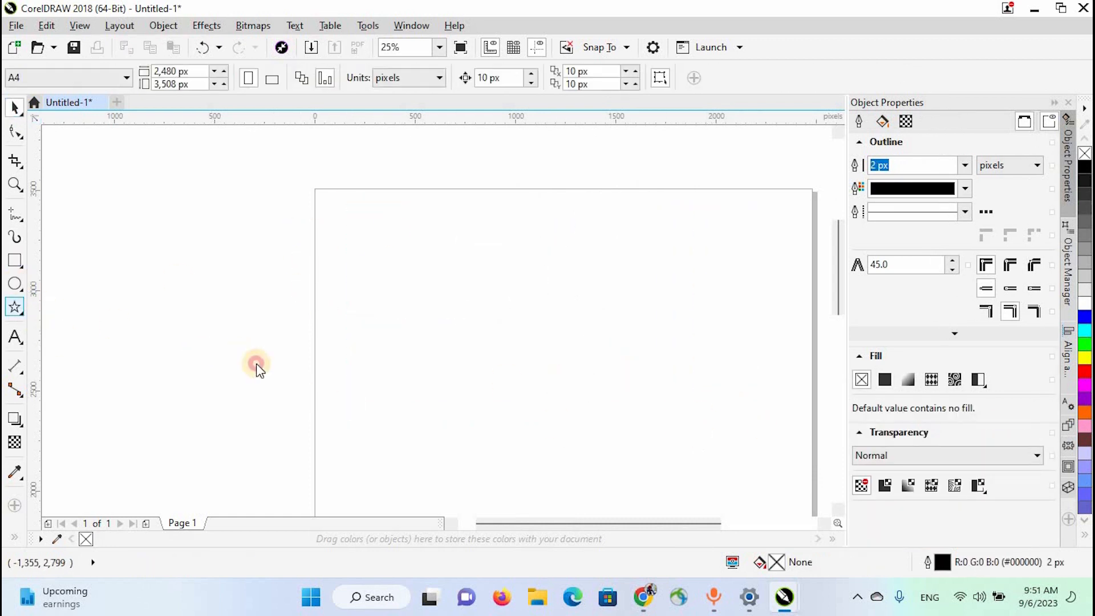
drag(559, 381, 588, 412)
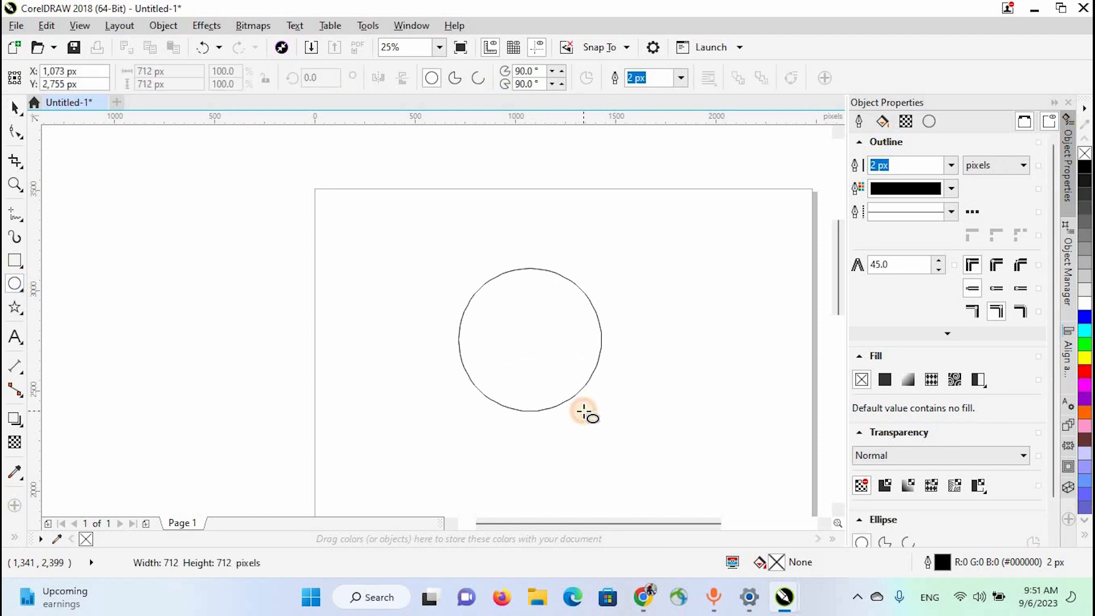
- Move the circle horizontally so its centre sits at about X 1,245 px on the page
click(12, 108)
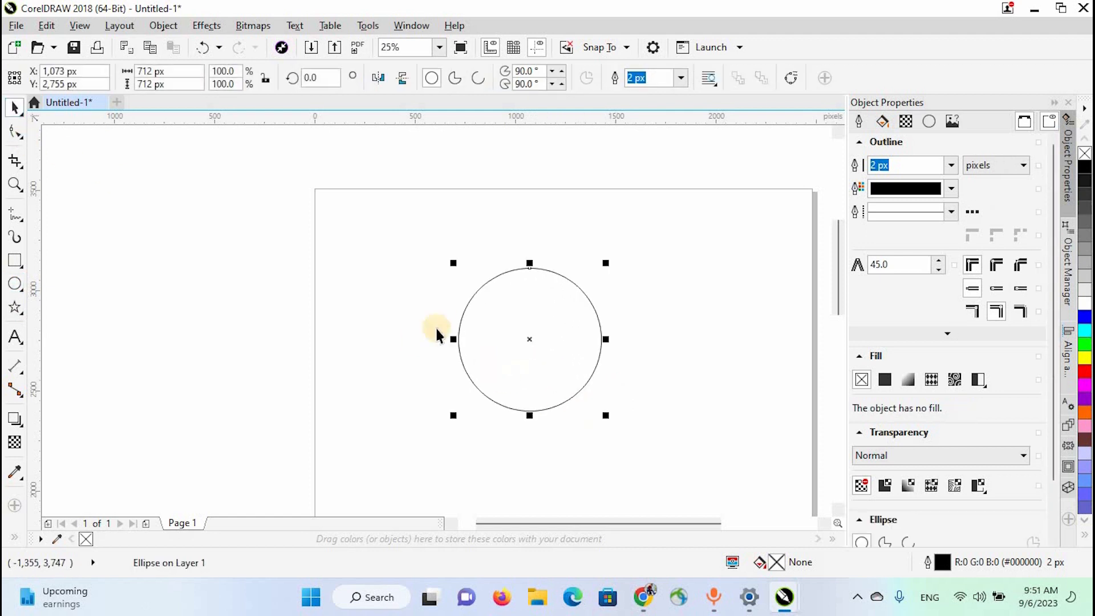
scroll(453, 344, down, 2)
scroll(466, 349, up, 2)
click(481, 310)
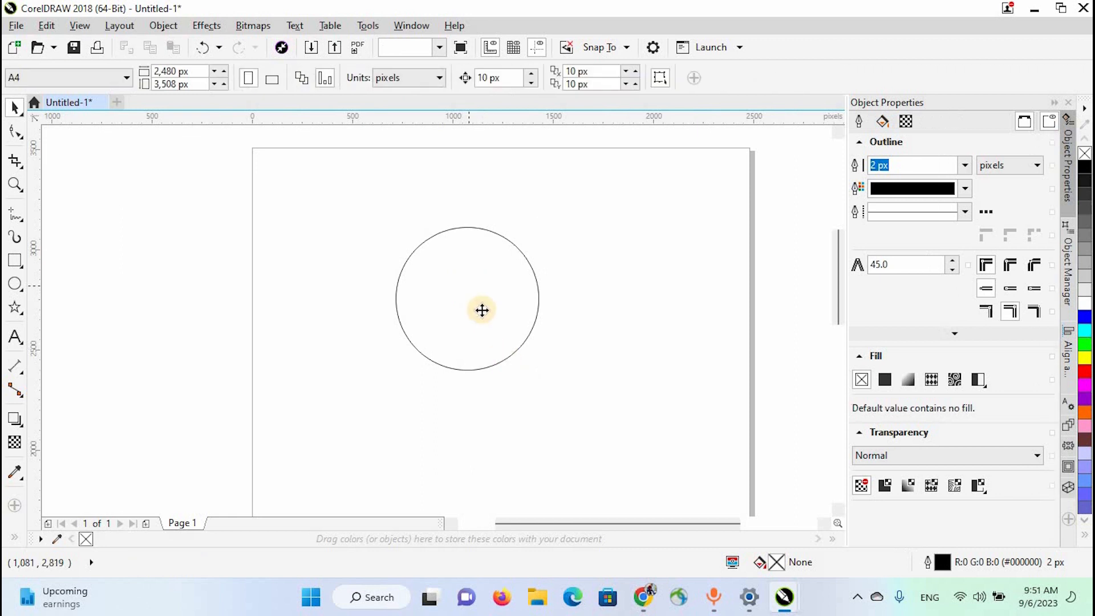
drag(482, 311, 647, 355)
click(517, 289)
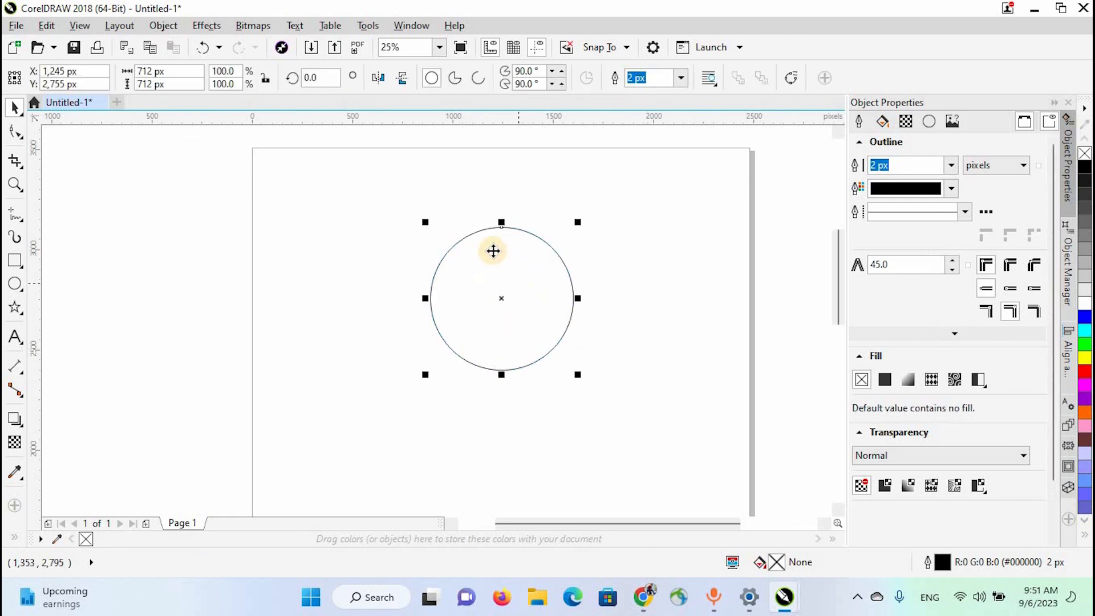
- Add two smaller concentric copies inside the circle, making the middle one about 556 px in diameter
scroll(627, 228, up, 2)
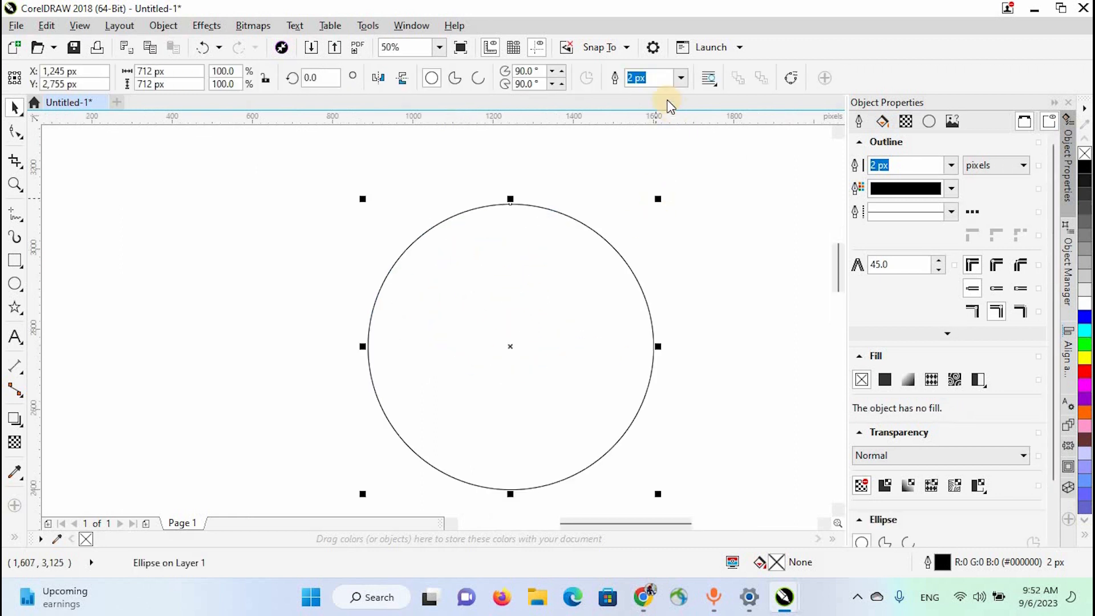
drag(659, 201, 623, 261)
click(377, 289)
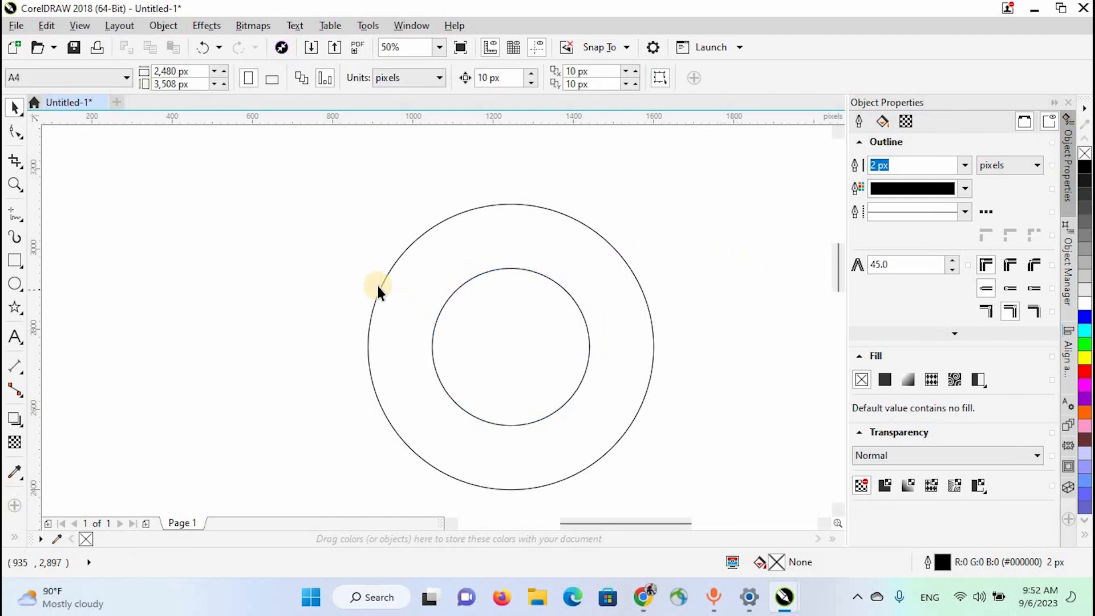
click(521, 220)
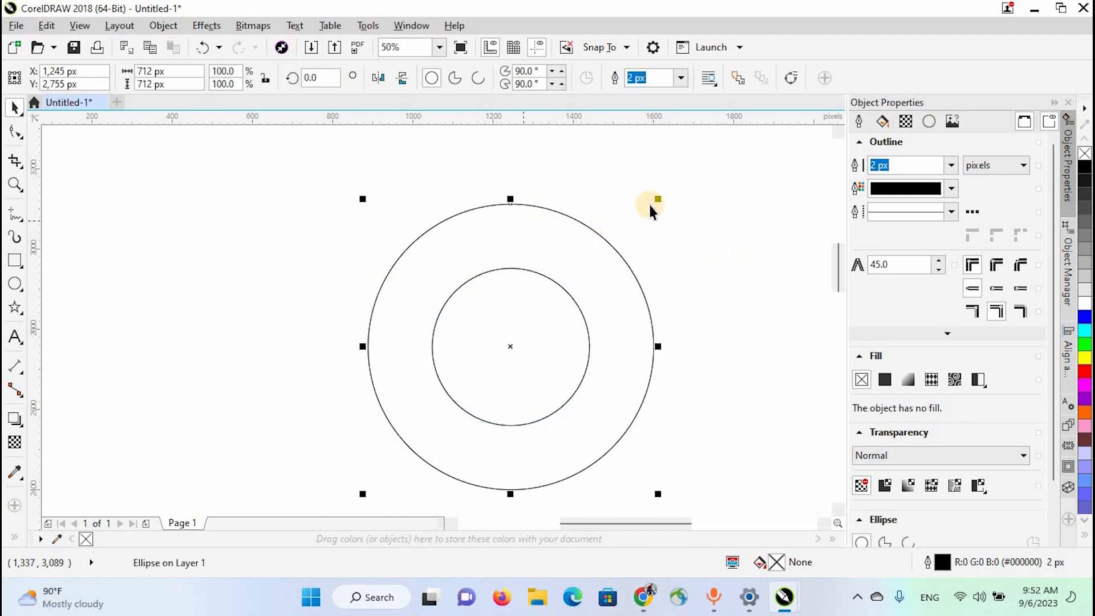
drag(657, 196, 641, 228)
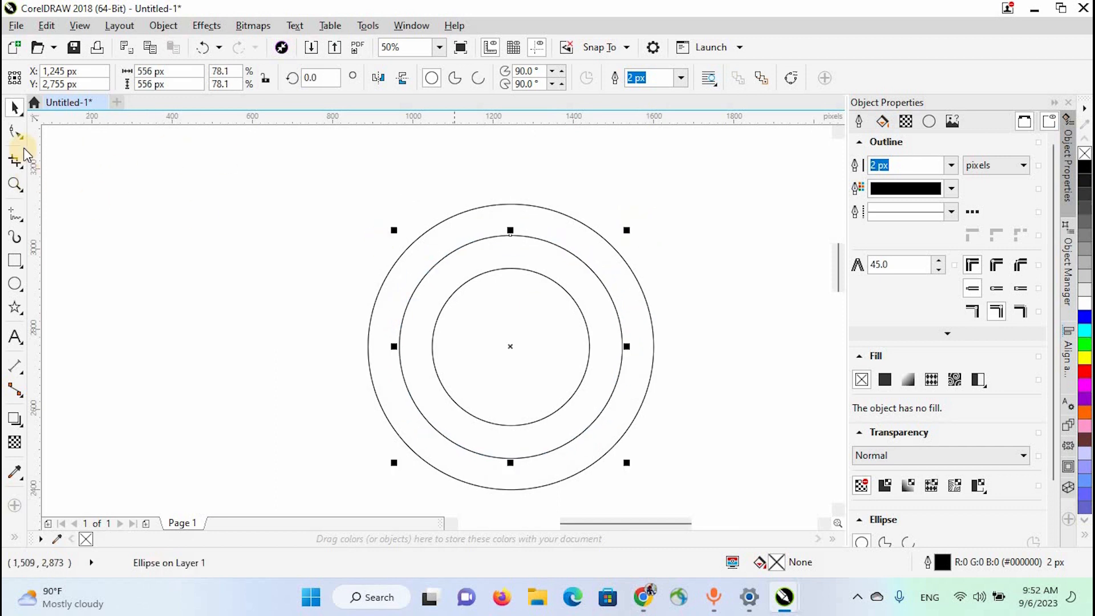
- Open the middle circle into an upper arc running from about 353° to 185°
click(15, 131)
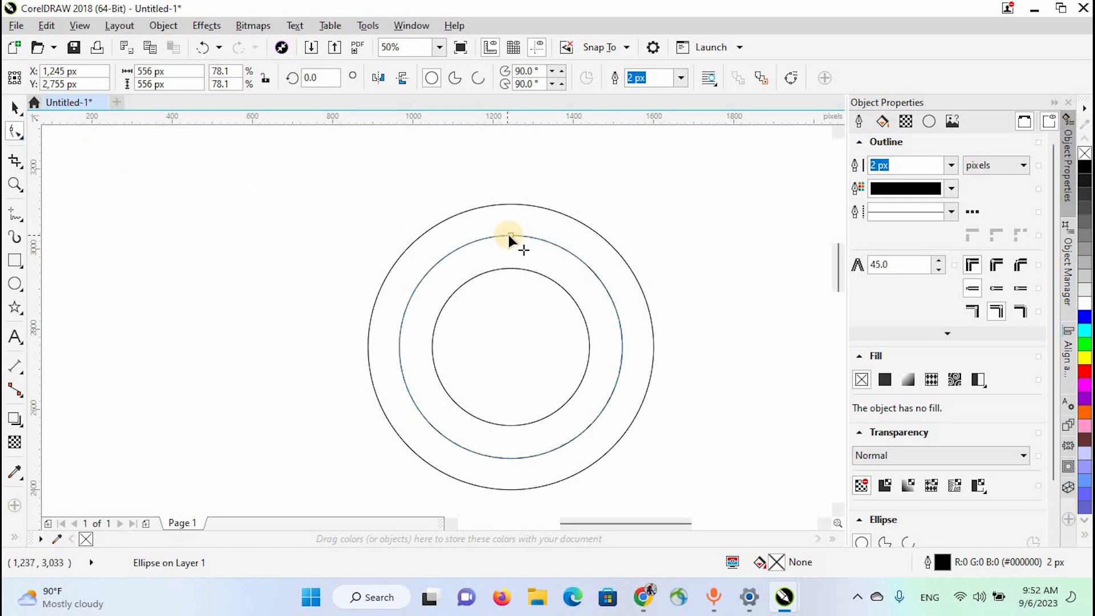
drag(510, 234, 620, 374)
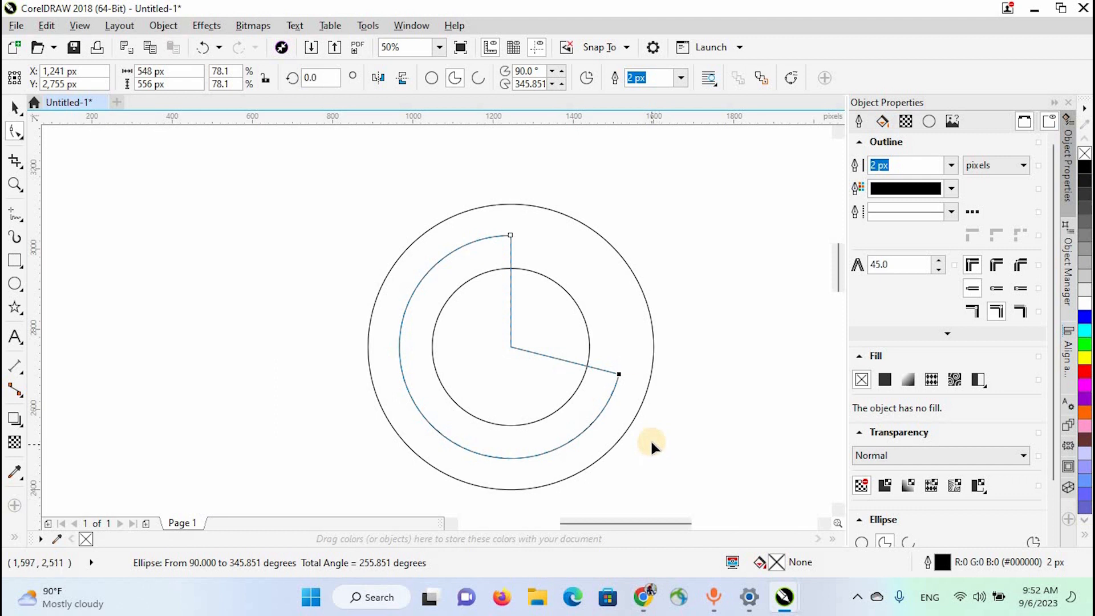
key(ctrl+z)
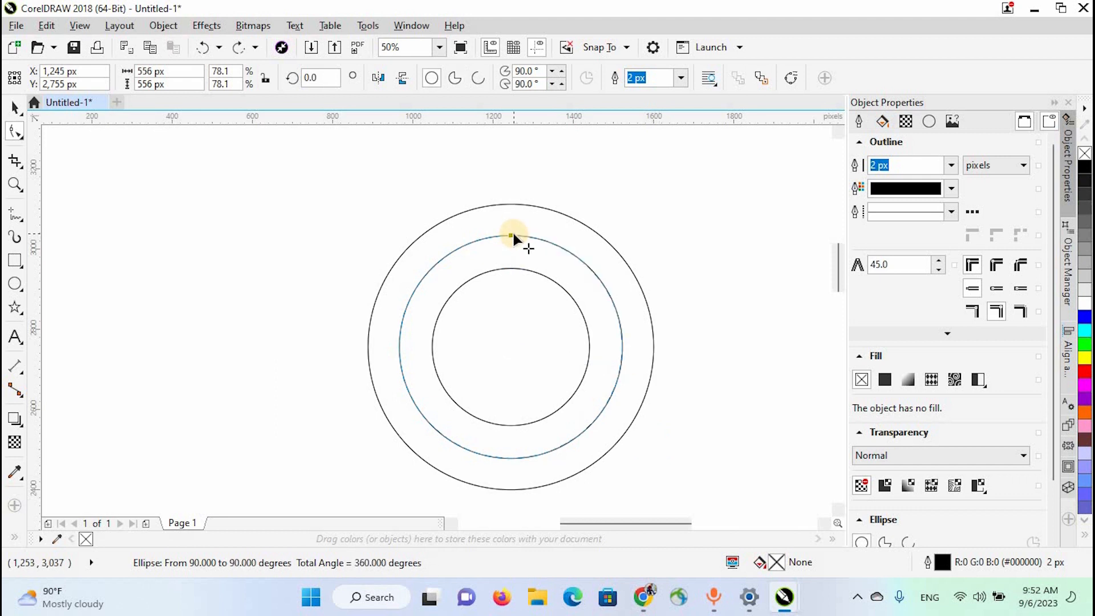
drag(512, 234, 310, 337)
drag(511, 211, 745, 353)
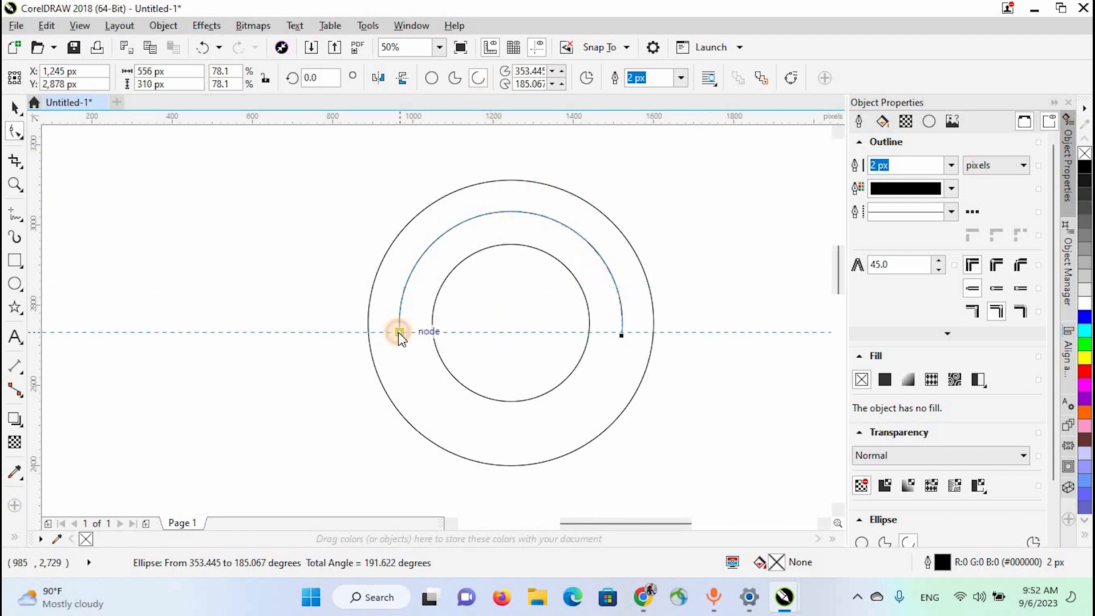
- Level the arc's right end with its left end along a horizontal guideline, setting it at about 355°
click(727, 335)
scroll(617, 323, up, 2)
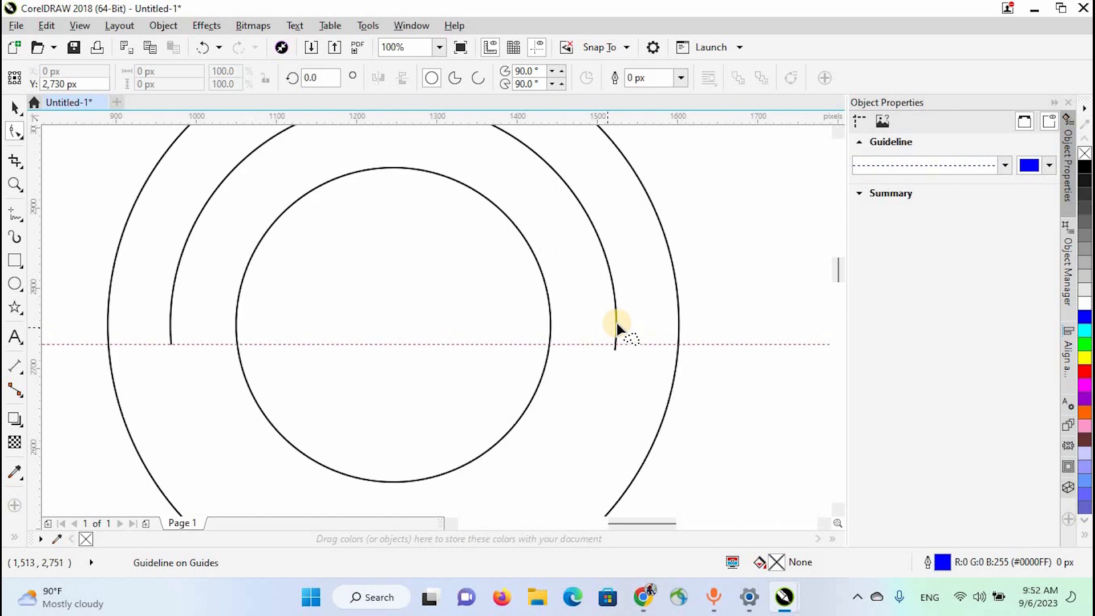
click(615, 349)
scroll(607, 349, up, 4)
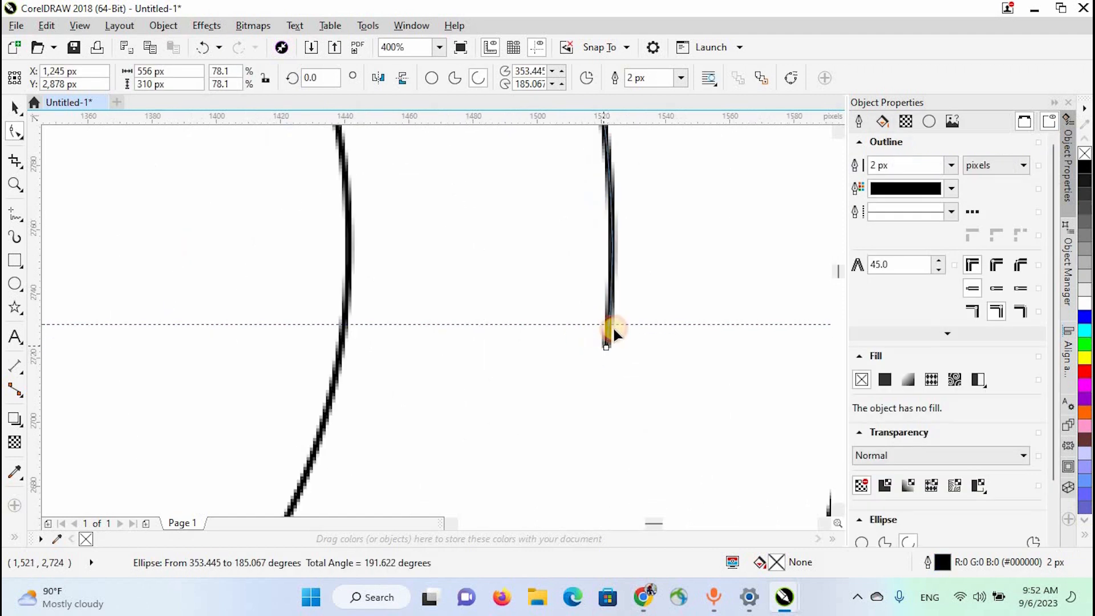
drag(618, 323, 617, 323)
scroll(623, 280, down, 2)
scroll(408, 230, down, 2)
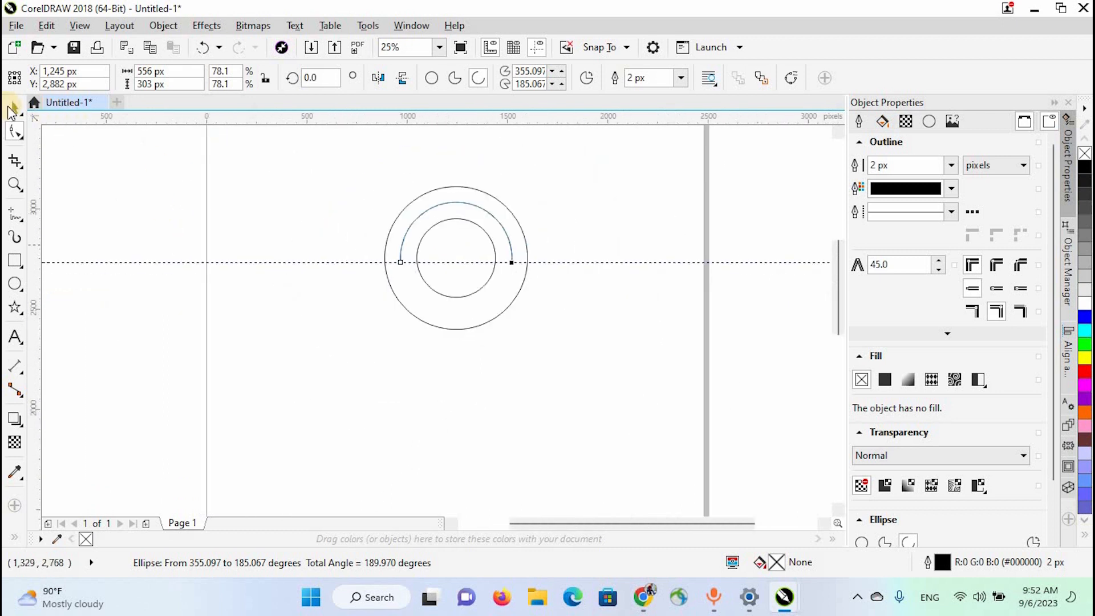
- Delete the horizontal guideline crossing the circles
click(15, 107)
click(576, 262)
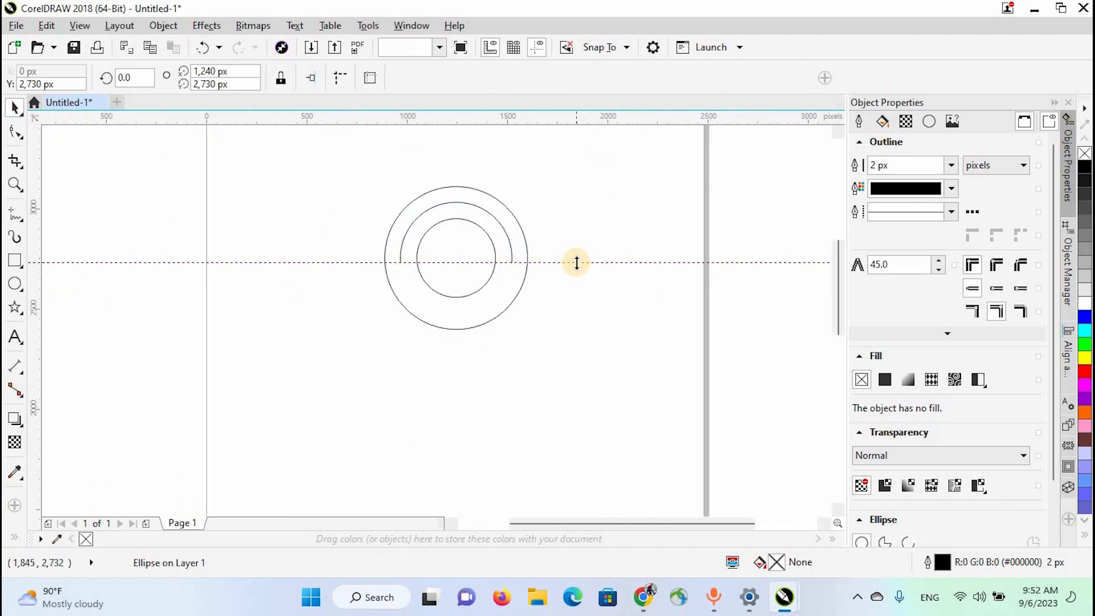
key(Delete)
scroll(442, 194, up, 1)
- Apply the saved "सुनसरी किसान समूह" Artistic Media brush to the upper arc
click(442, 193)
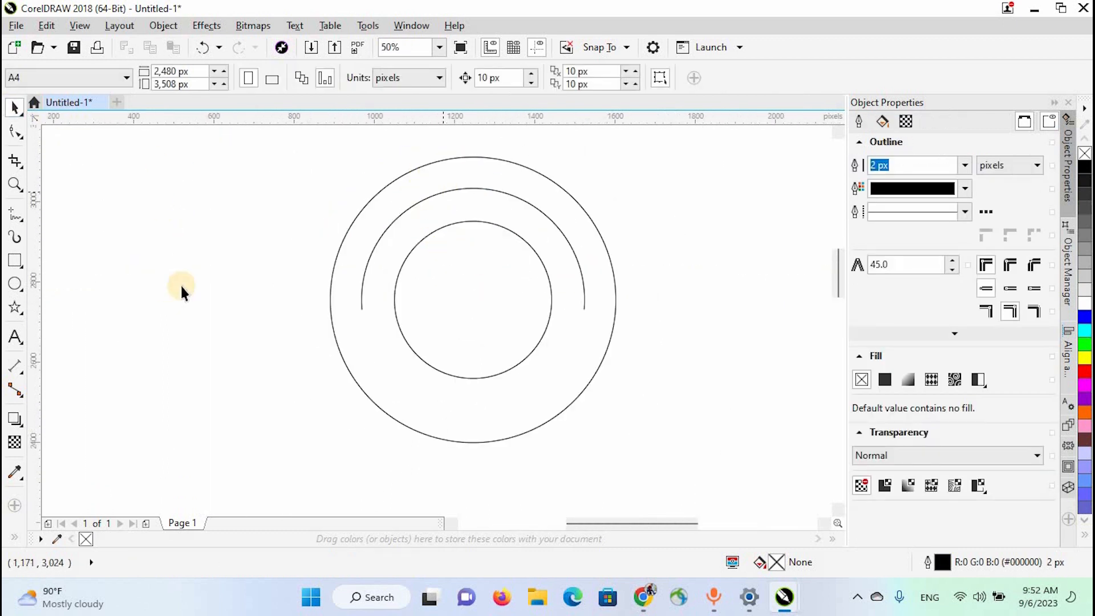
click(12, 236)
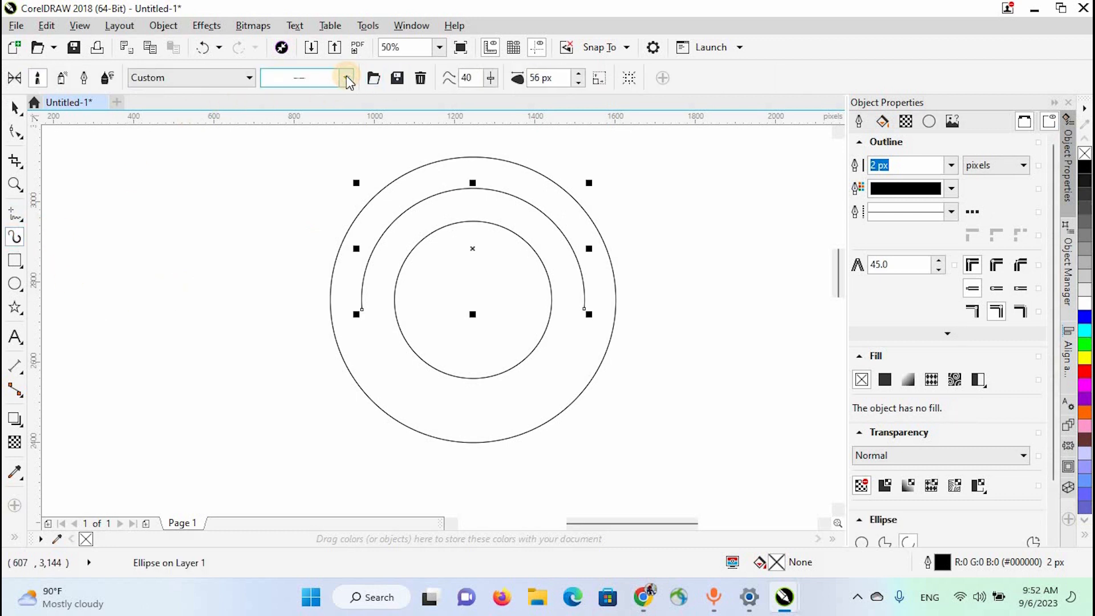
click(347, 77)
click(324, 228)
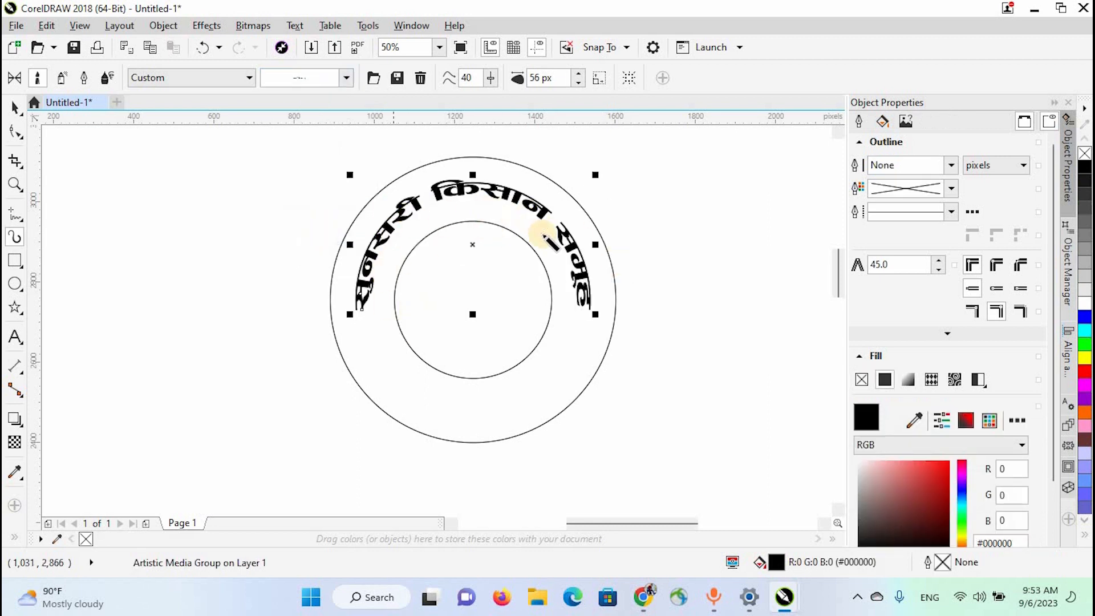
- Increase the stroke width of the upper arc's text to 116 px
click(577, 74)
click(579, 75)
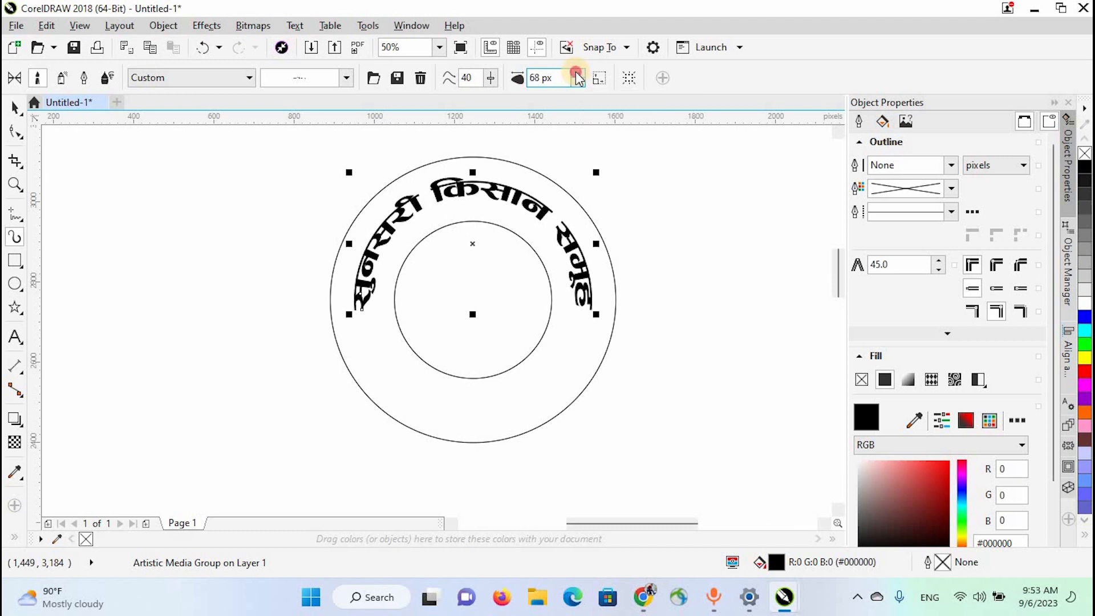
click(579, 75)
click(578, 74)
click(579, 75)
click(579, 75)
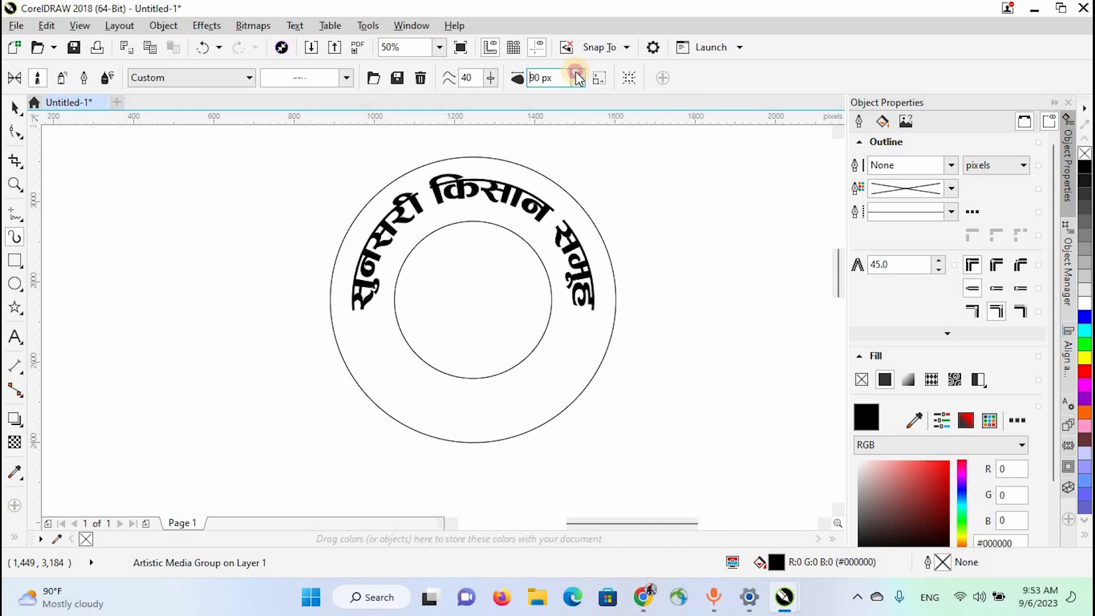
click(579, 74)
click(579, 75)
click(579, 75)
click(578, 75)
click(579, 75)
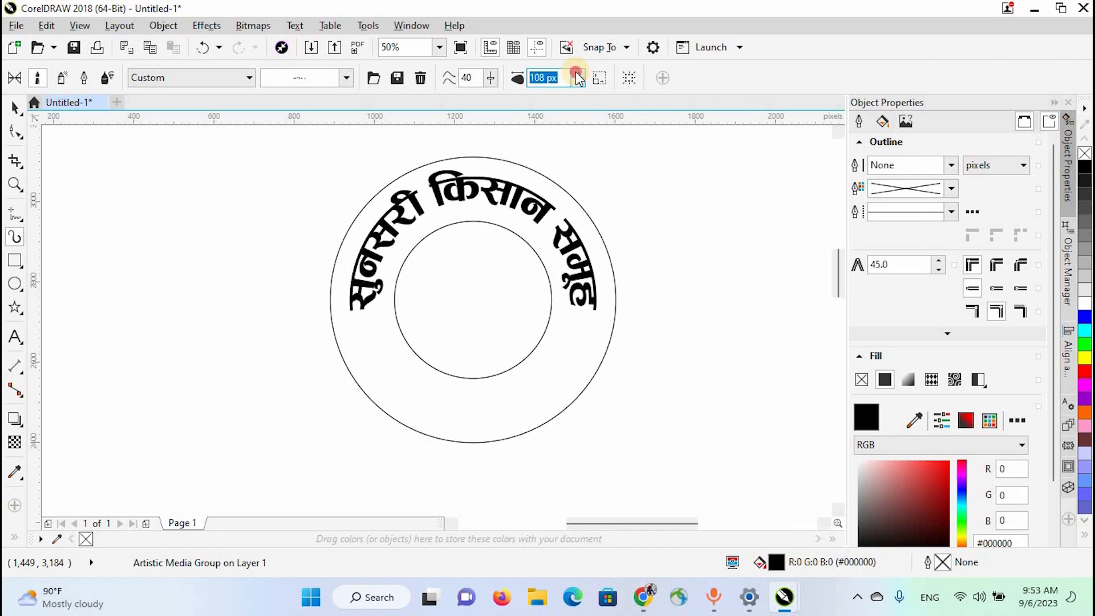
click(579, 75)
- Extend both ends of the upper text arc downward so it runs from about 345° to 201°
click(14, 131)
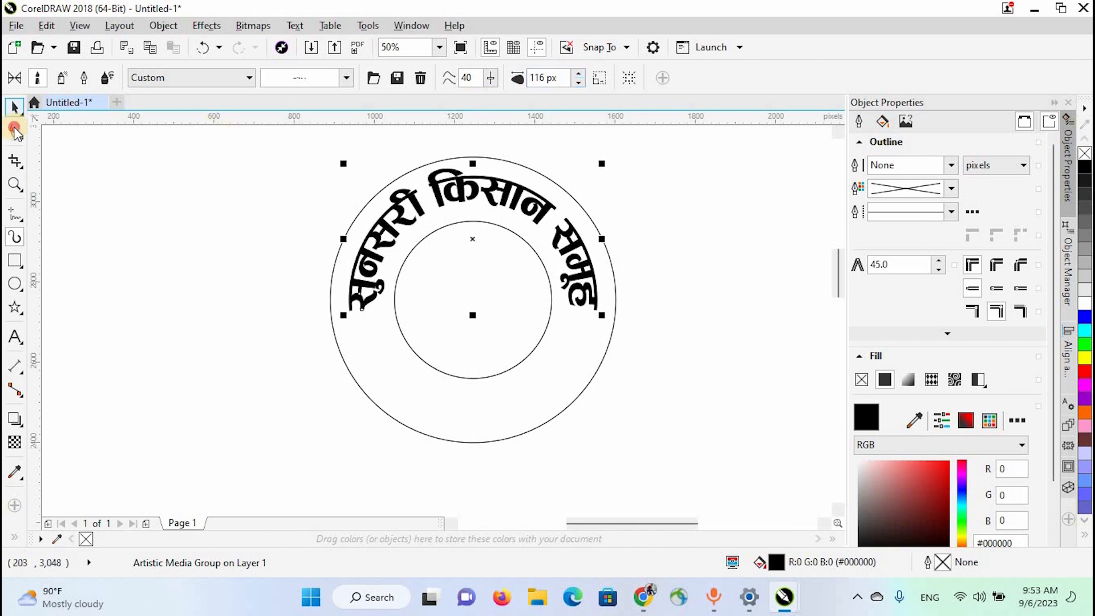
click(362, 313)
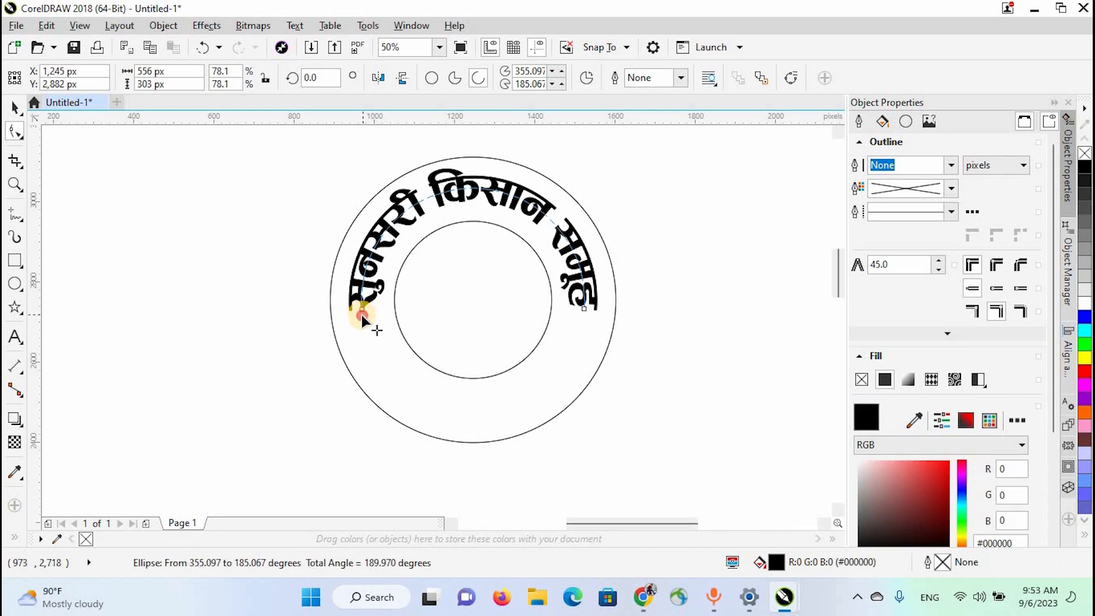
drag(362, 312, 368, 339)
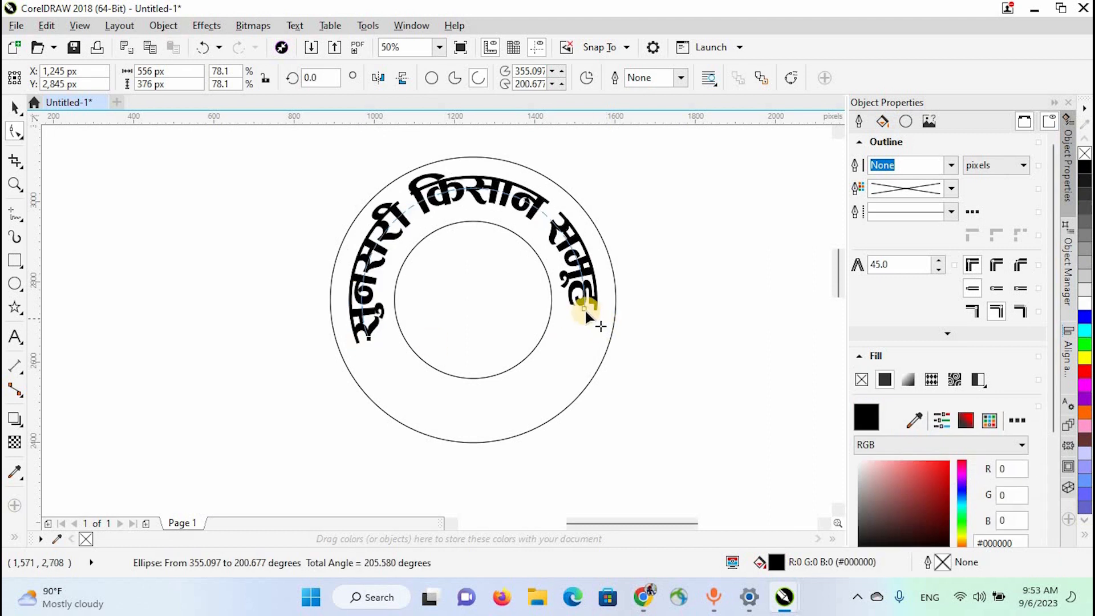
drag(597, 331, 598, 333)
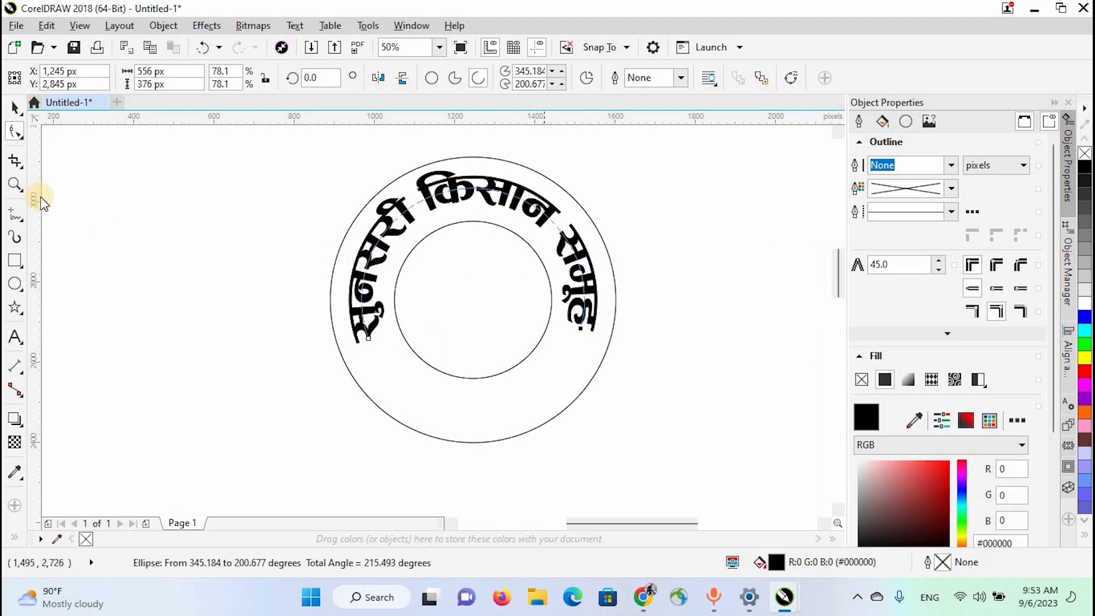
click(14, 107)
click(111, 301)
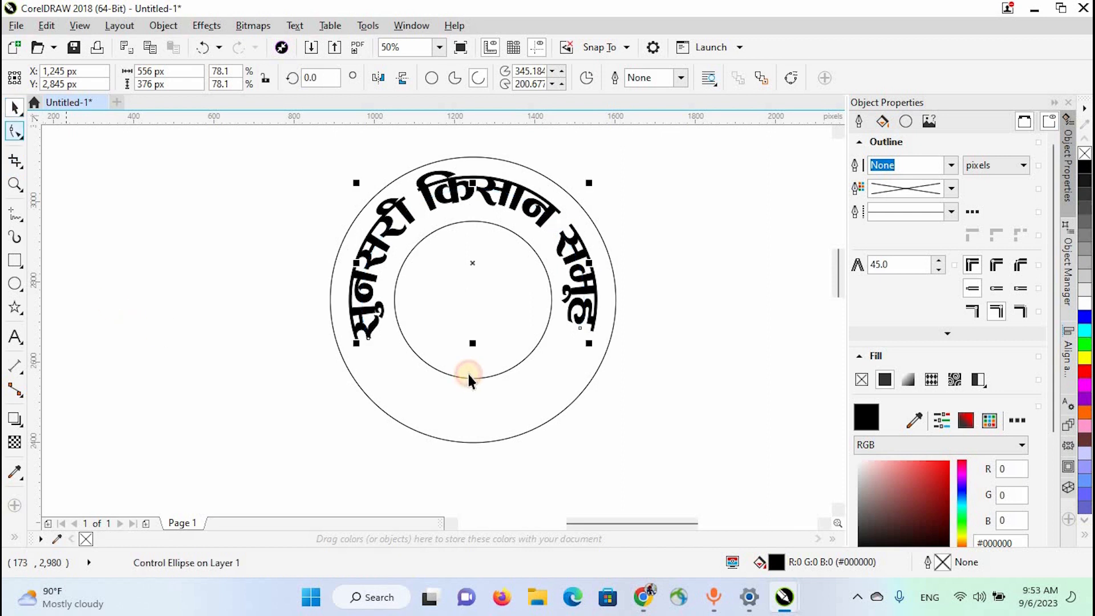
- Add a concentric circle copy about 534 px in diameter and open it into a lower arc from about 223° to 320°
click(518, 408)
drag(621, 151, 599, 183)
click(14, 131)
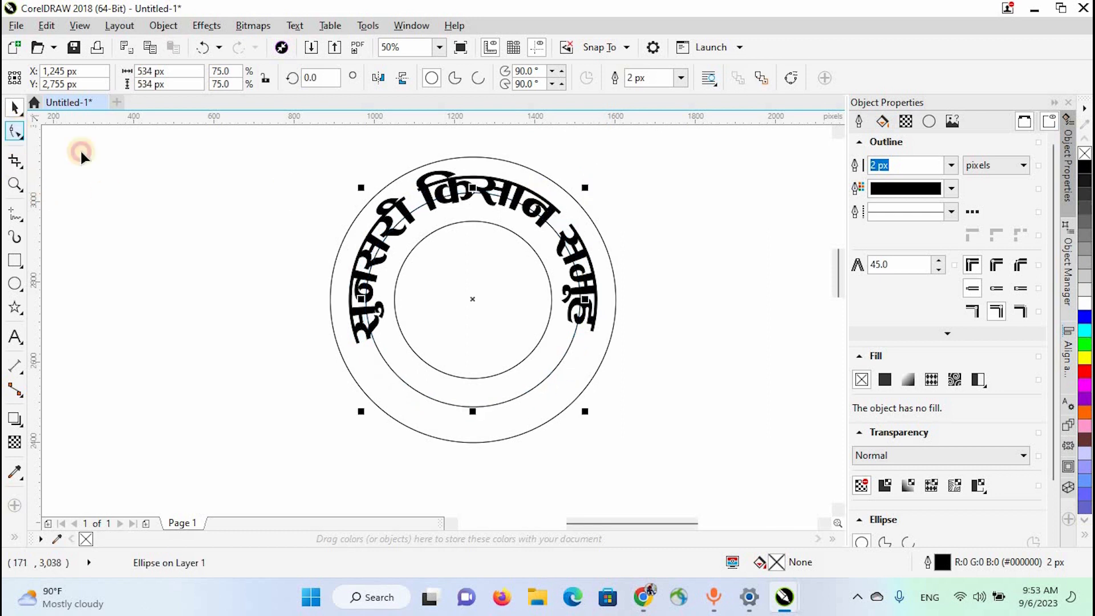
click(461, 189)
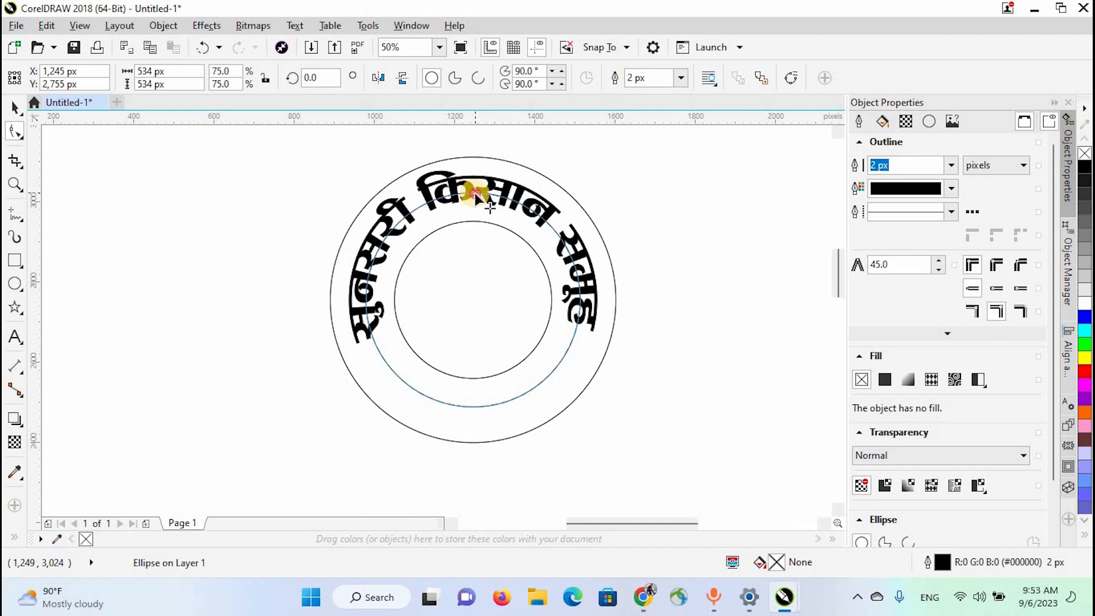
drag(475, 192, 683, 475)
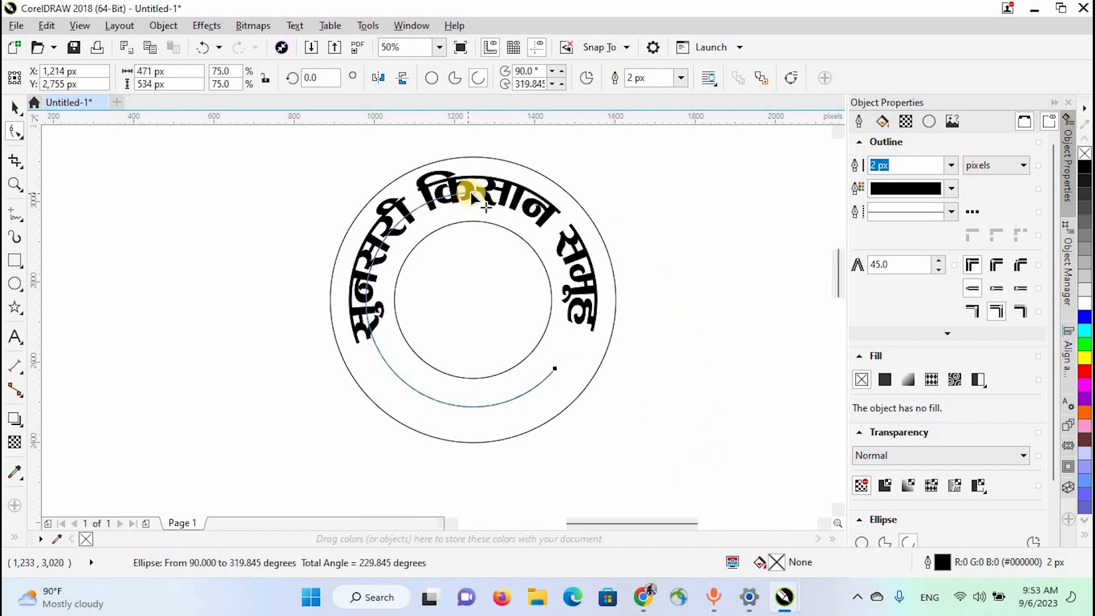
drag(470, 193, 275, 481)
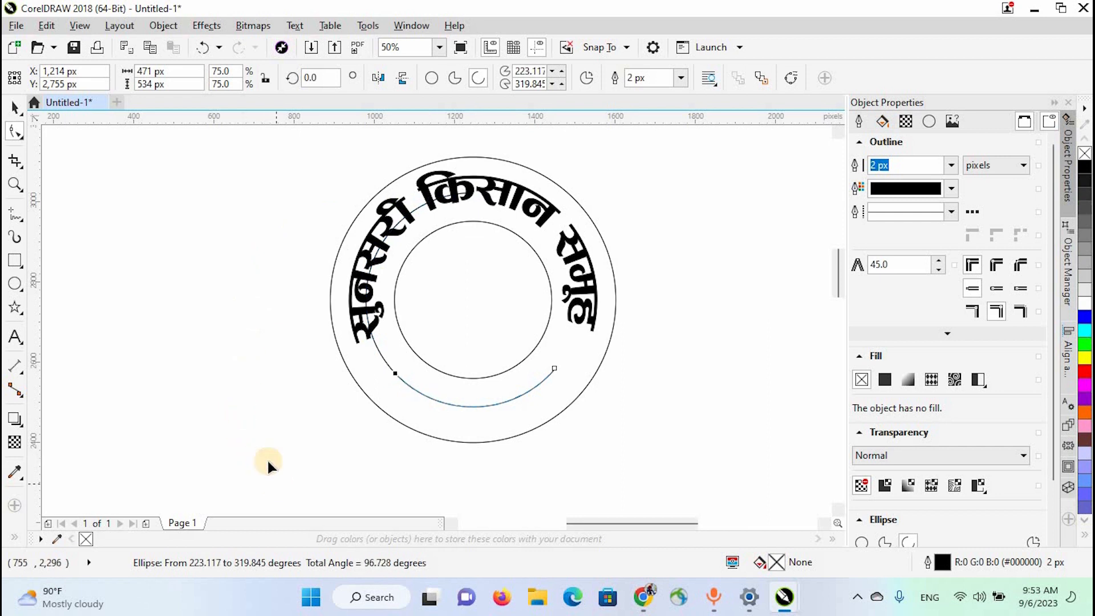
- Apply the saved "सुनसरी, नेपाल" Artistic Media brush to the lower arc and set its stroke width to 104 px
click(17, 236)
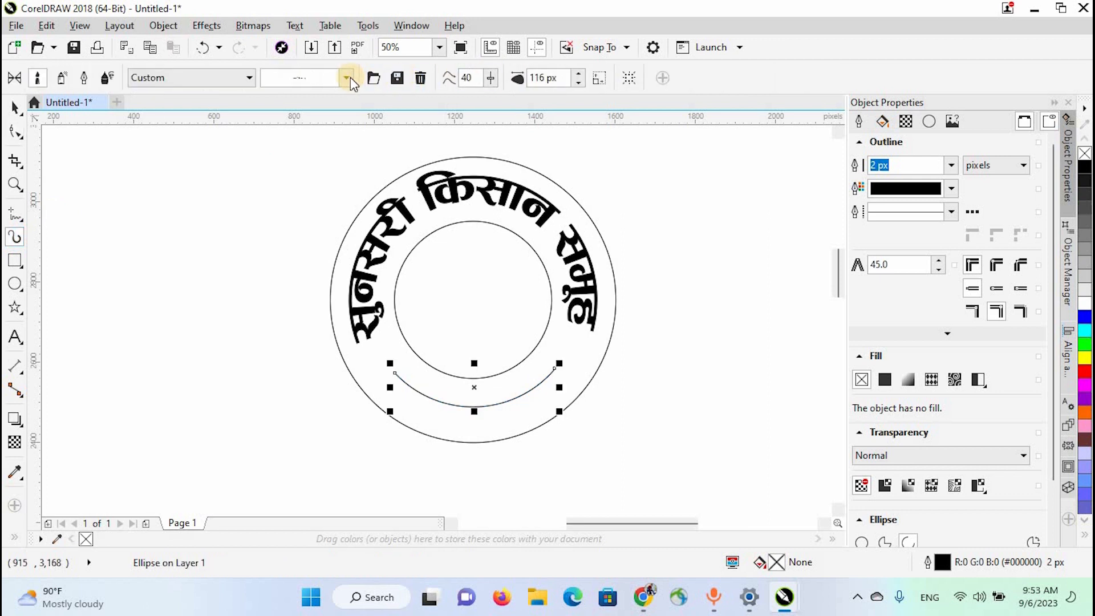
click(331, 261)
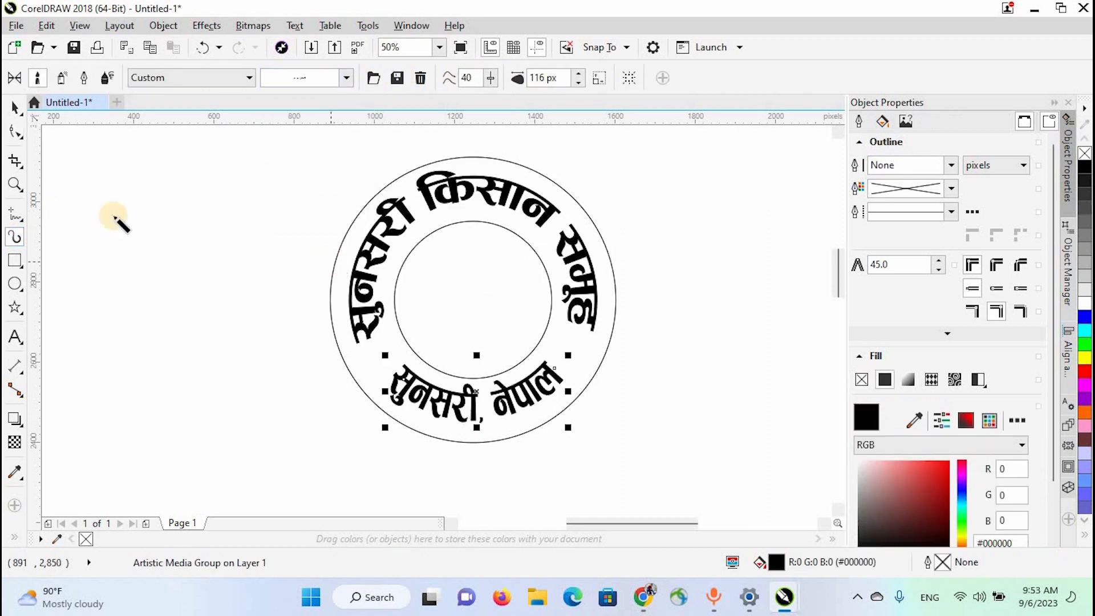
click(578, 82)
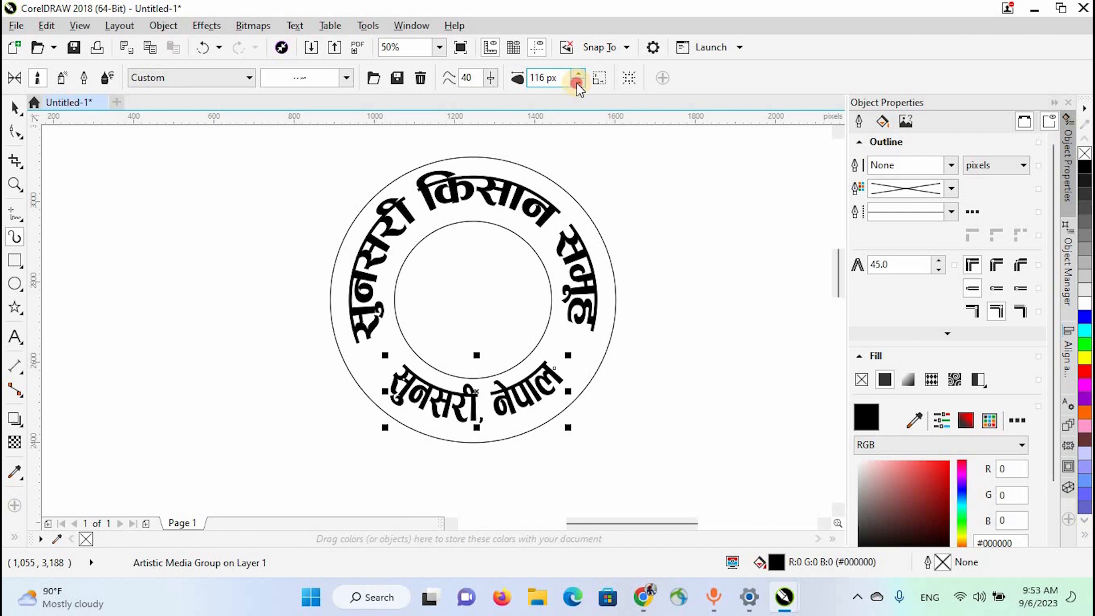
click(578, 83)
click(578, 83)
click(578, 83)
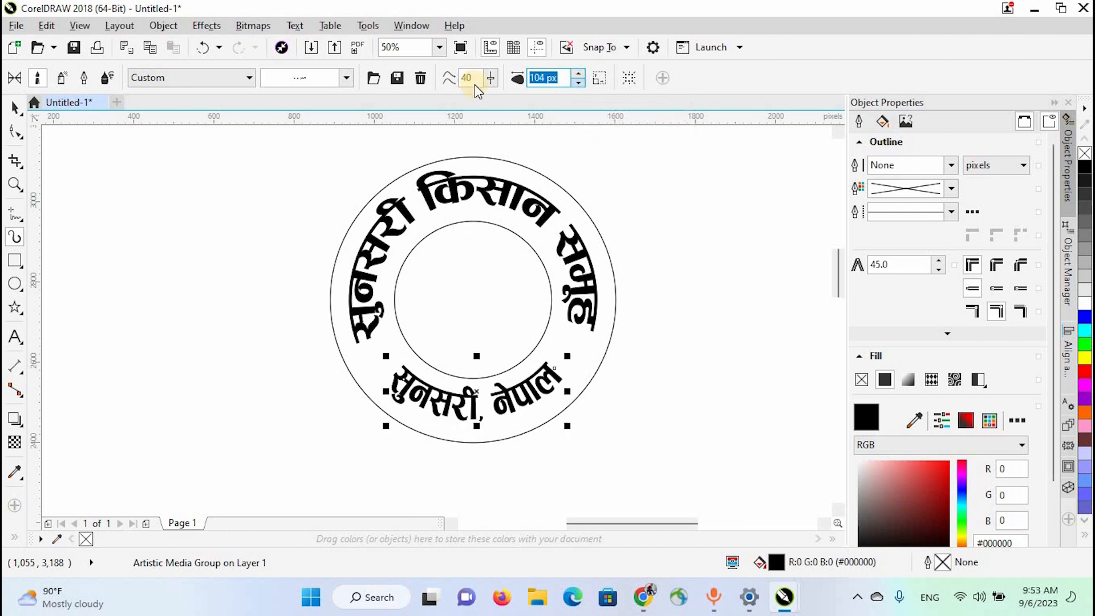
click(14, 131)
click(119, 206)
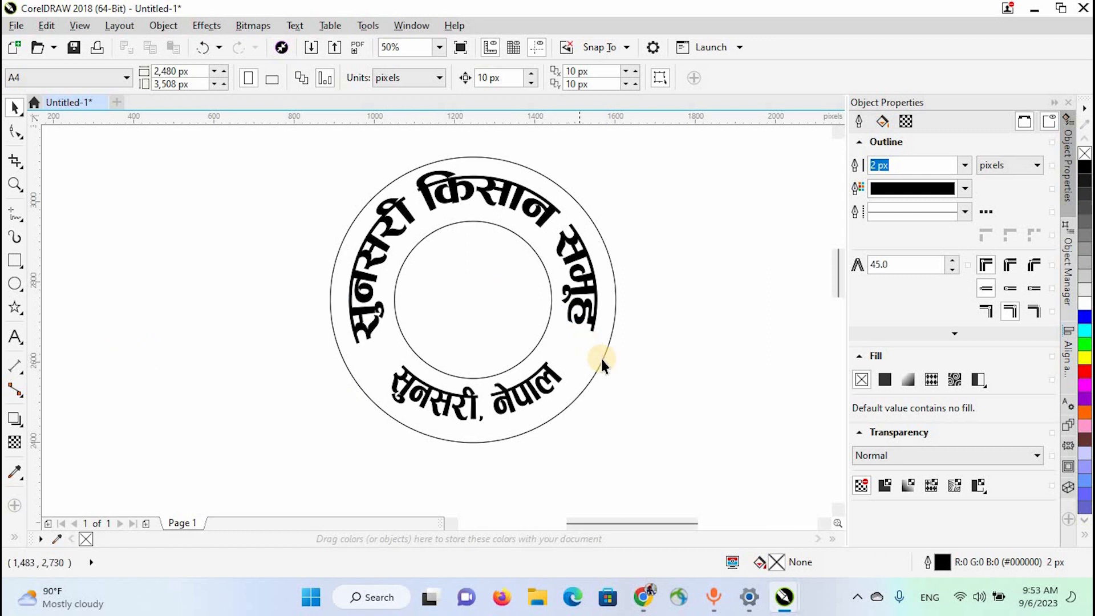
- Set the outline width of the outer circle and the inner circle to 5 px
click(682, 81)
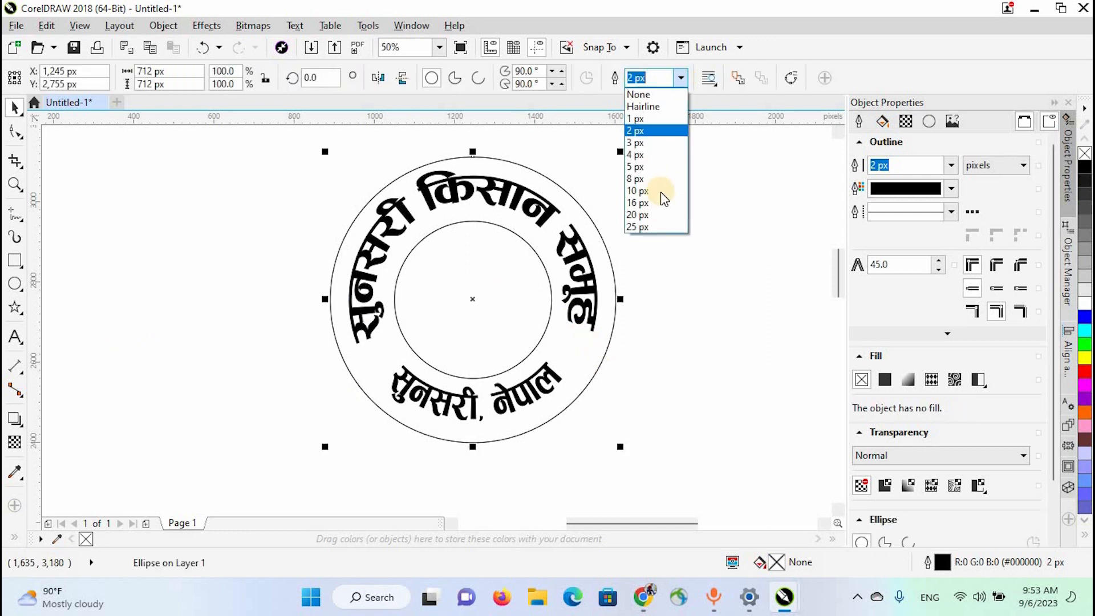
click(650, 166)
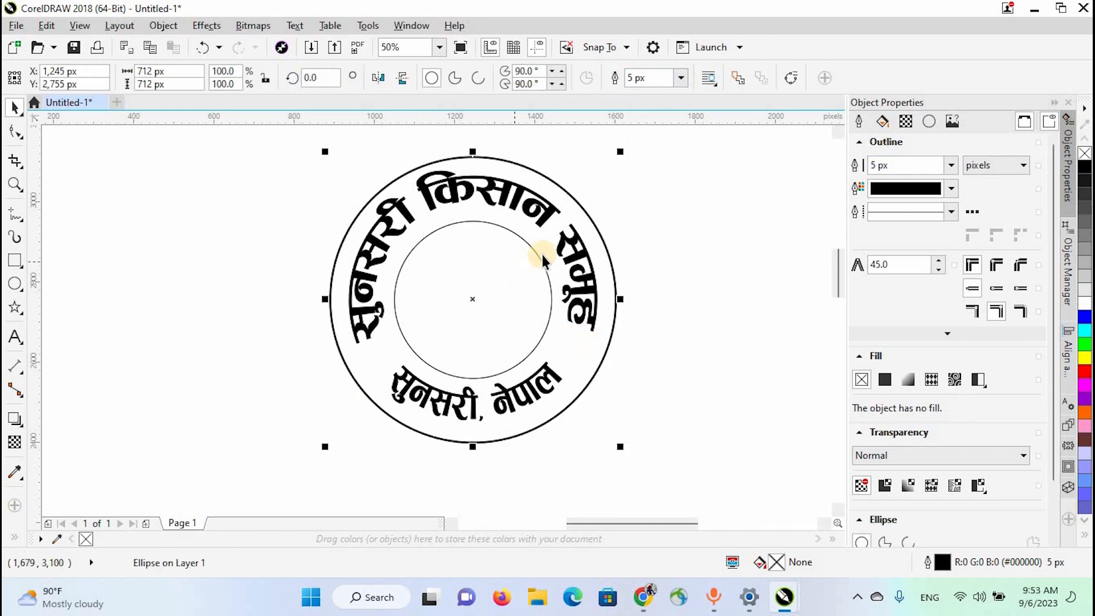
click(538, 254)
click(680, 78)
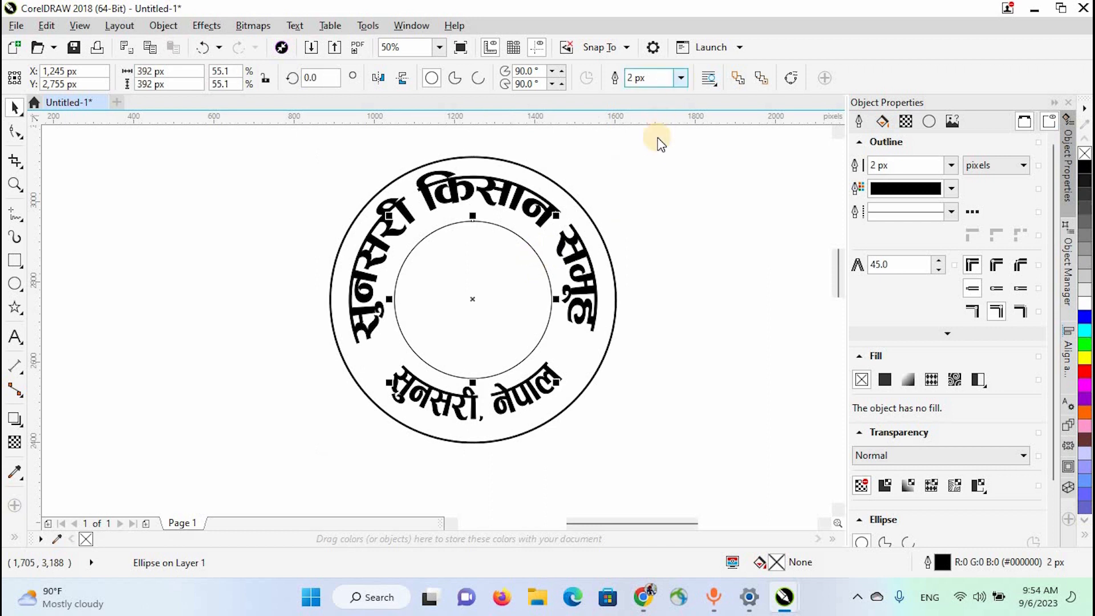
click(713, 275)
click(432, 385)
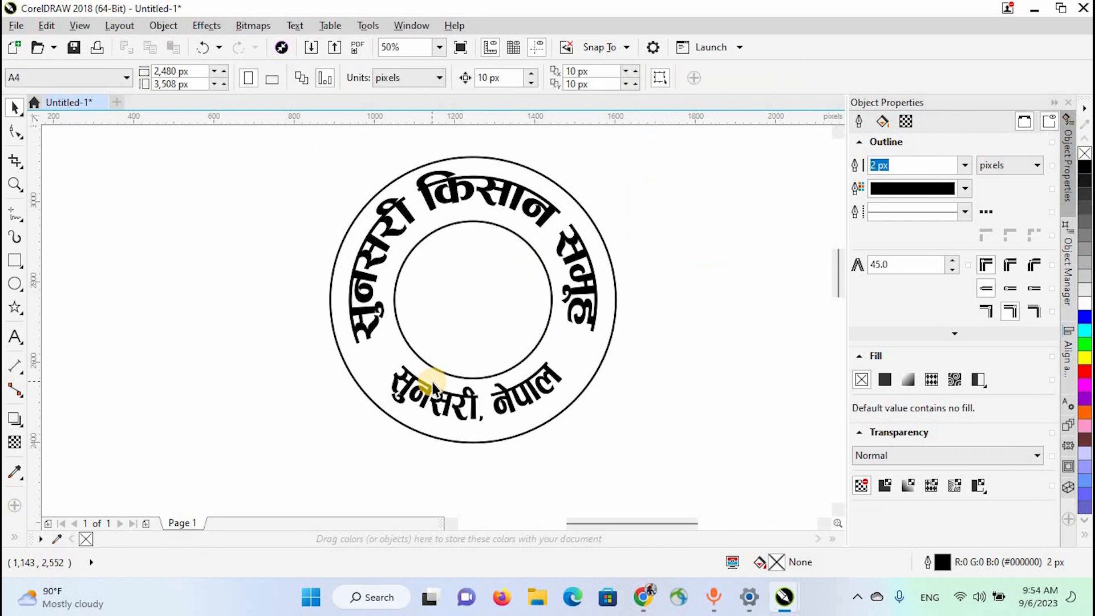
- Draw a five-pointed star about 53 × 51 px in the gap between the texts' left ends, filled black without outline
click(14, 309)
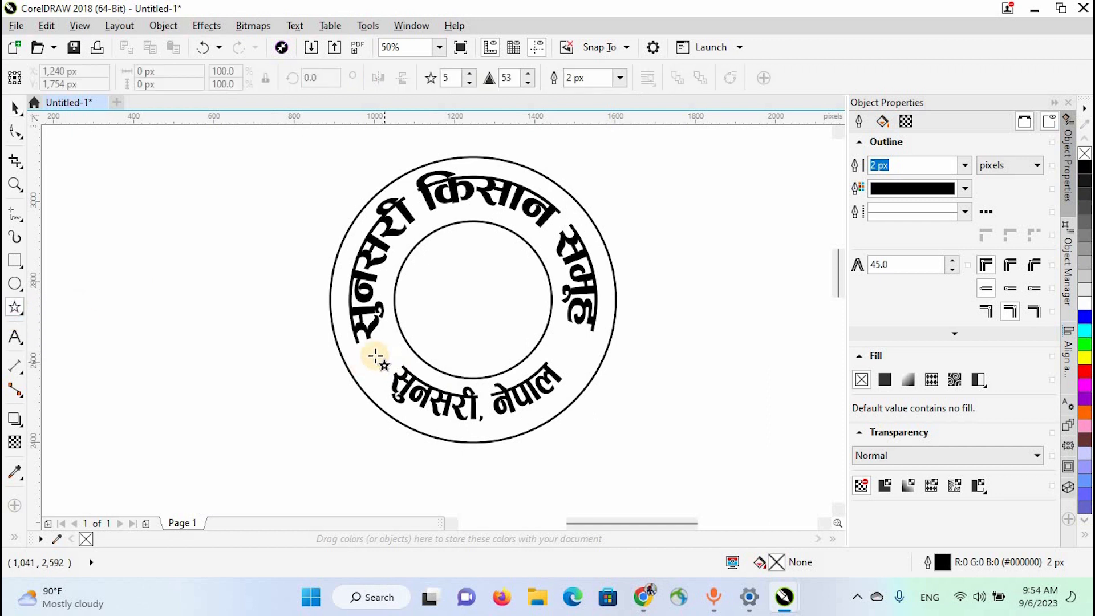
mouse_move(378, 356)
mouse_down()
mouse_move(393, 372)
mouse_move(387, 364)
mouse_up()
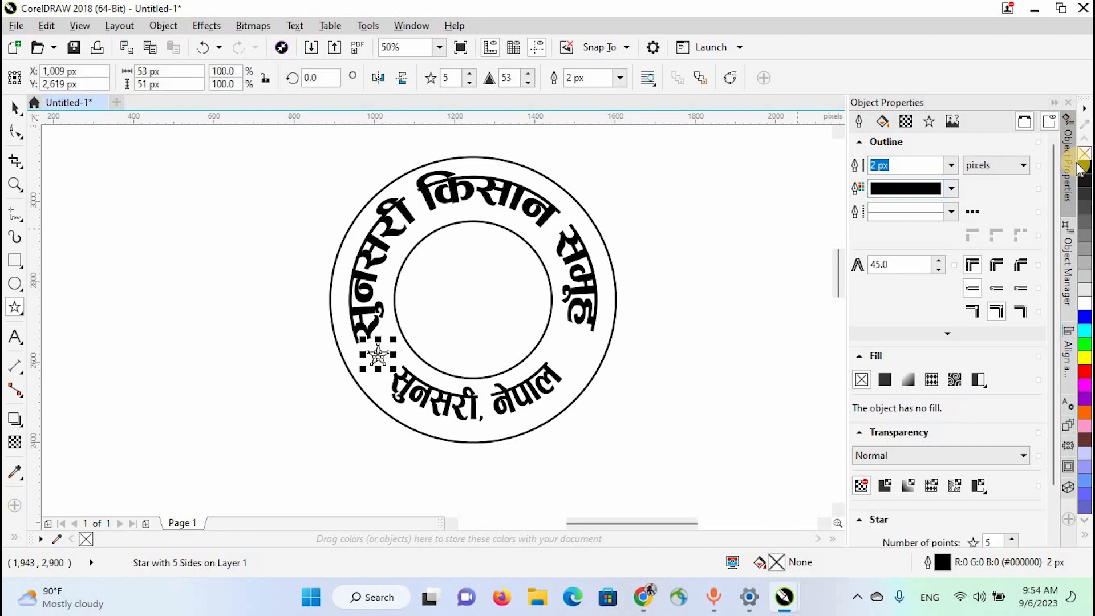
click(1084, 167)
right_click(1083, 152)
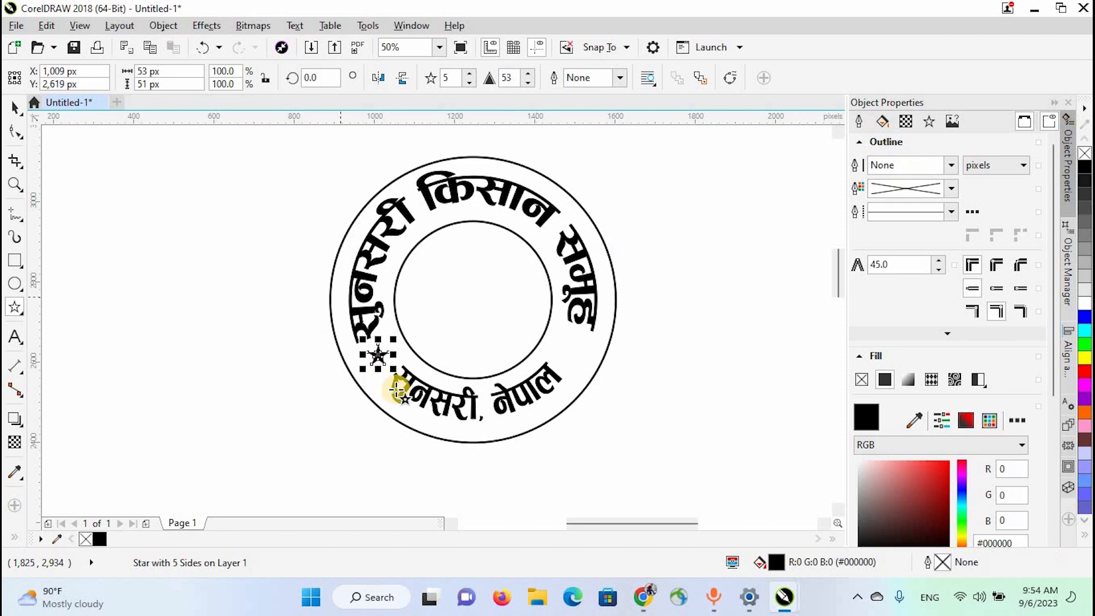
- Place a copy of the star at the same height in the gap between the texts' right ends
click(14, 107)
drag(381, 356, 570, 353)
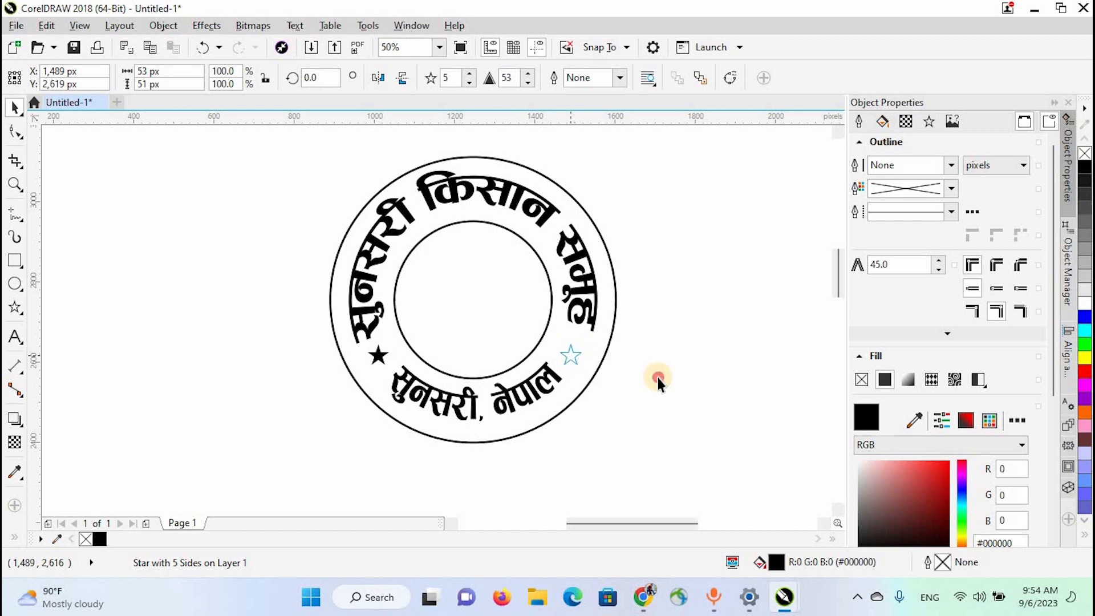
click(635, 393)
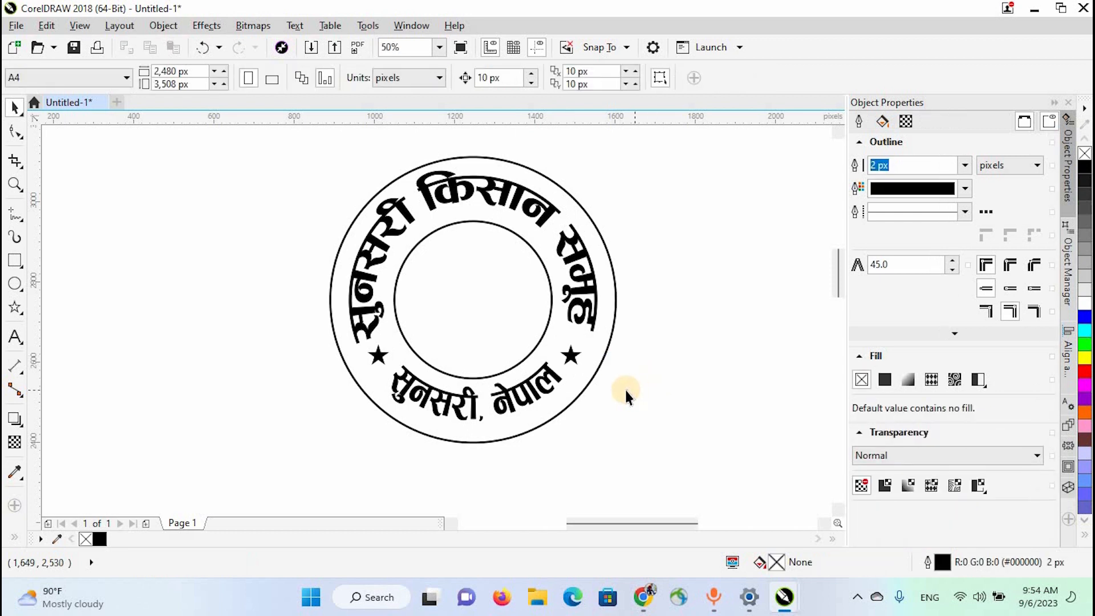
- Shorten the right end of the lower text arc to about 316°
click(15, 131)
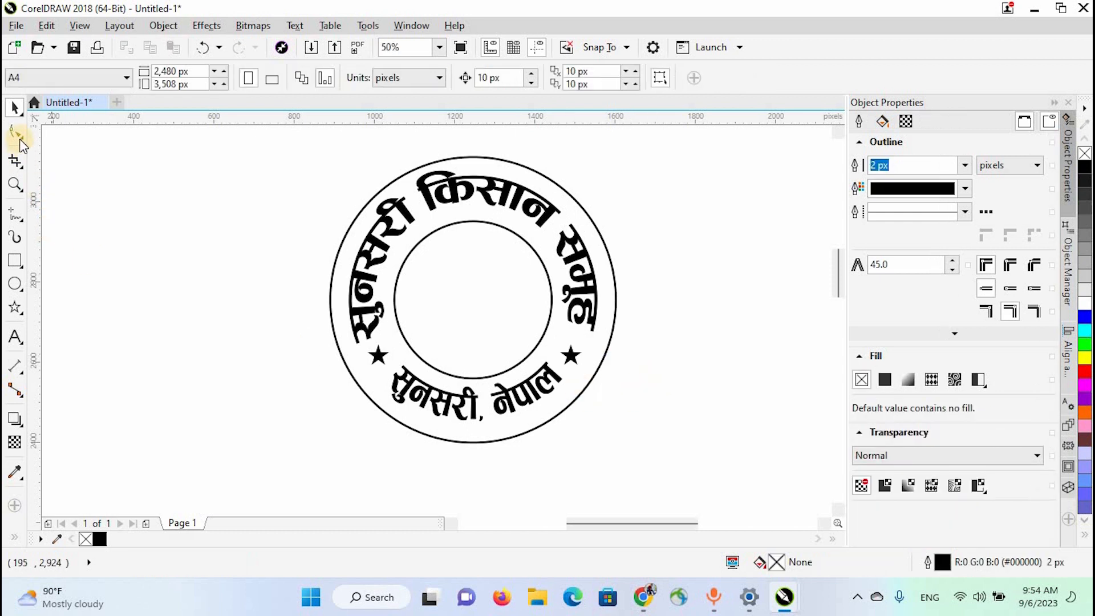
click(537, 379)
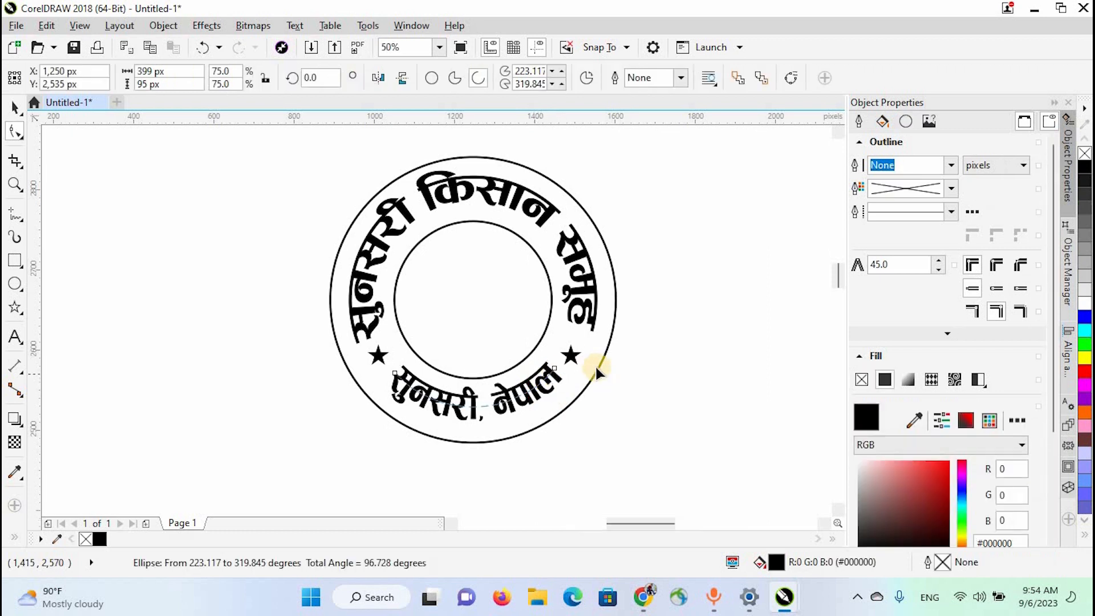
scroll(541, 374, up, 1)
drag(568, 363, 558, 376)
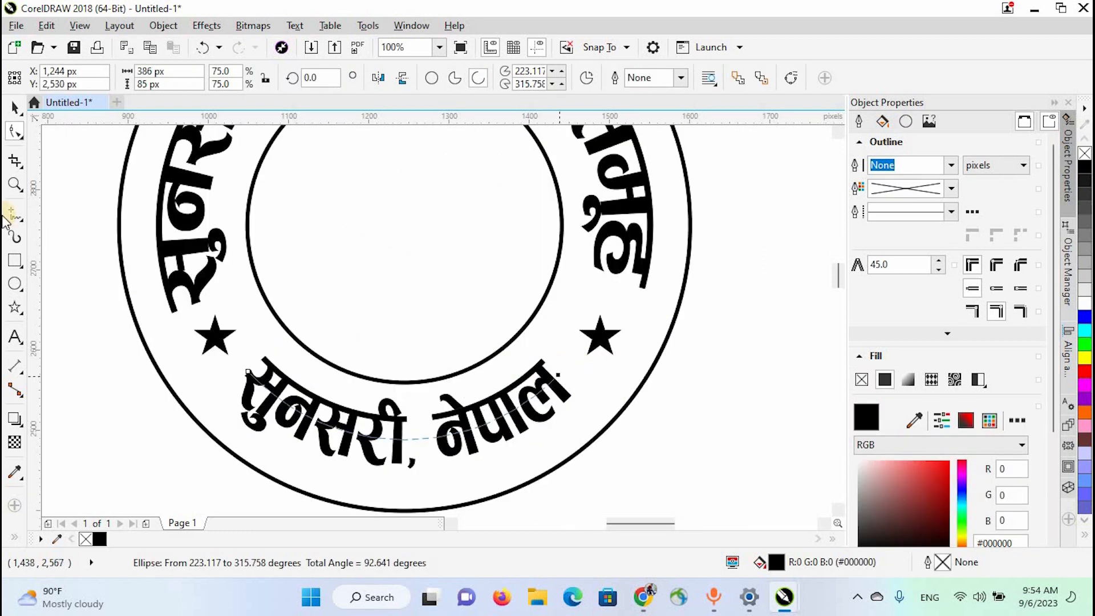
click(15, 107)
scroll(468, 399, down, 1)
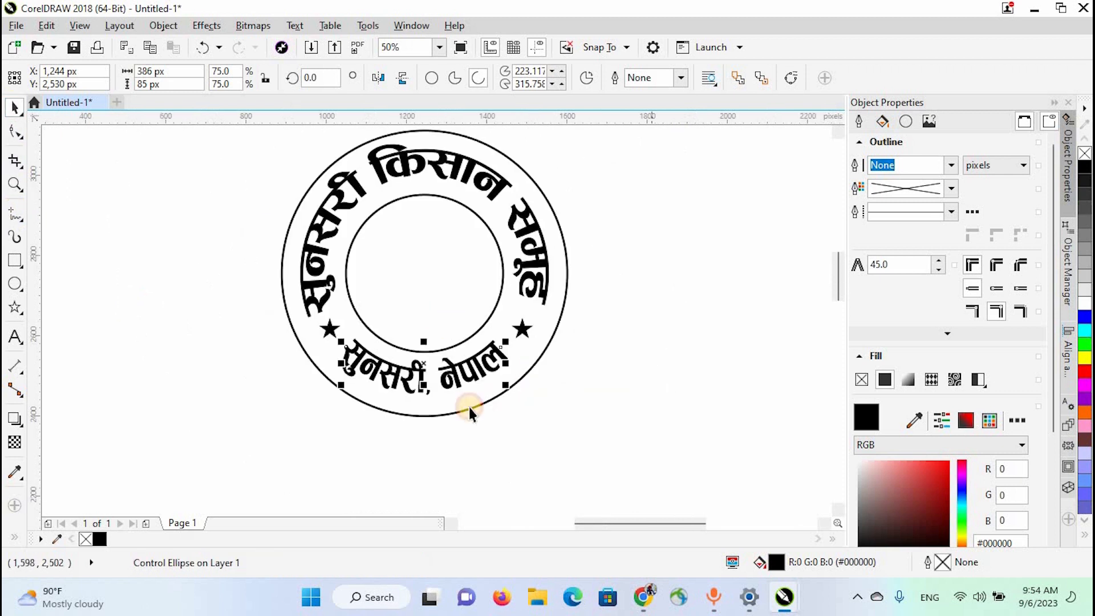
click(374, 301)
scroll(462, 400, down, 1)
drag(340, 233, 582, 431)
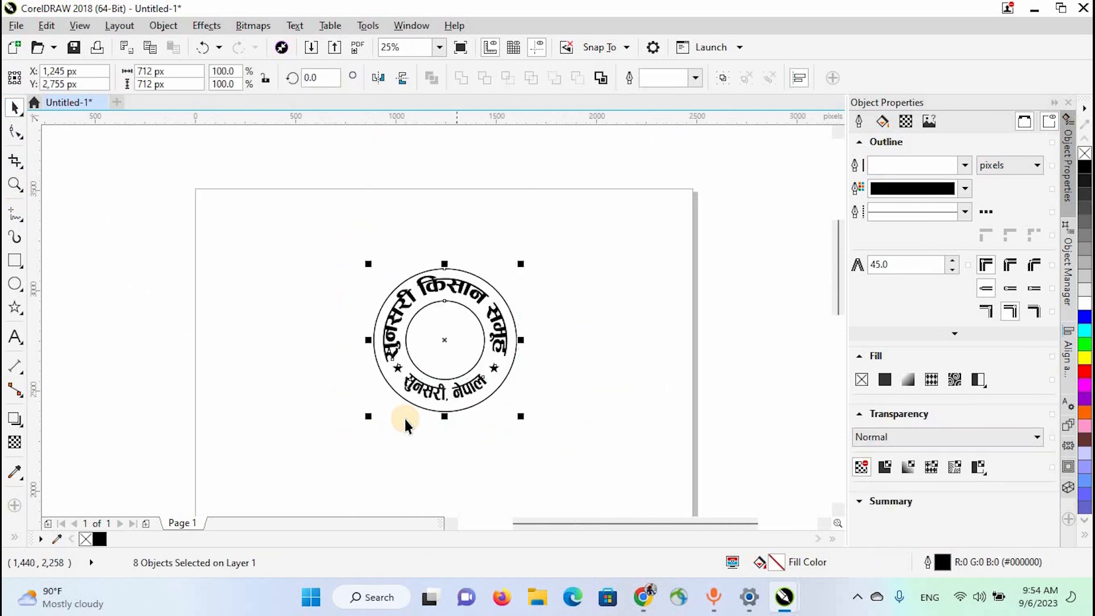
click(405, 418)
scroll(406, 418, up, 1)
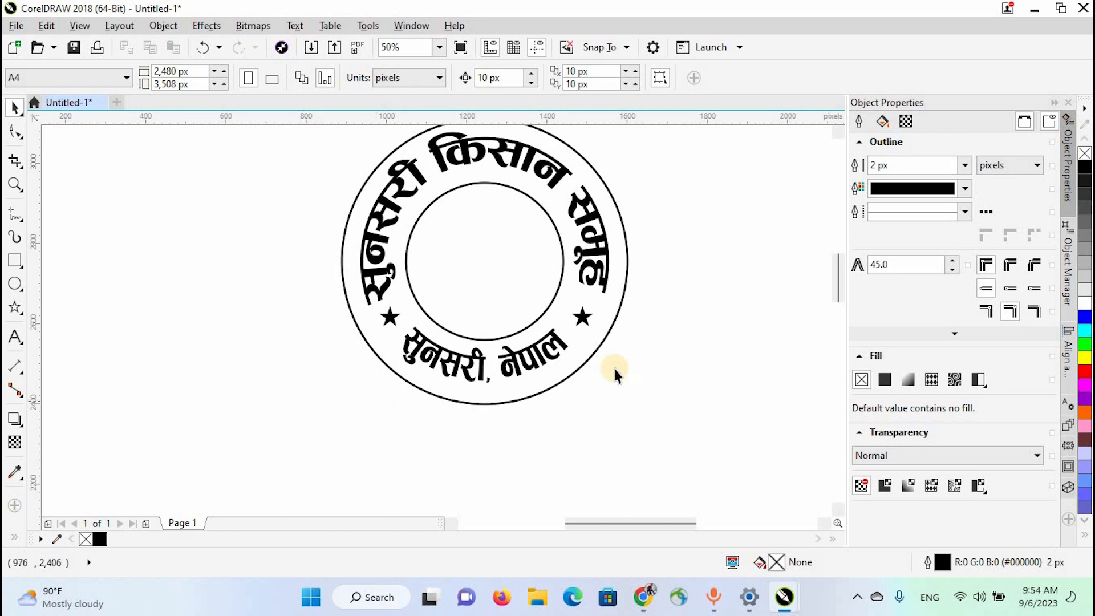
- Add a concentric copy of the outer circle, about 332 px in diameter, inside the inner circle
click(601, 342)
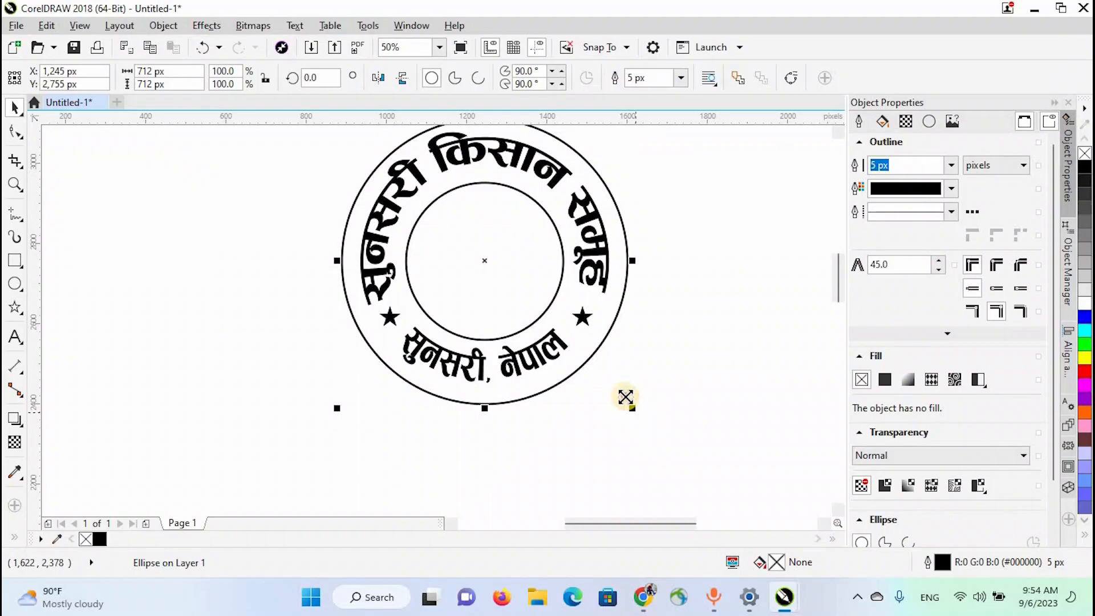
drag(631, 408, 563, 334)
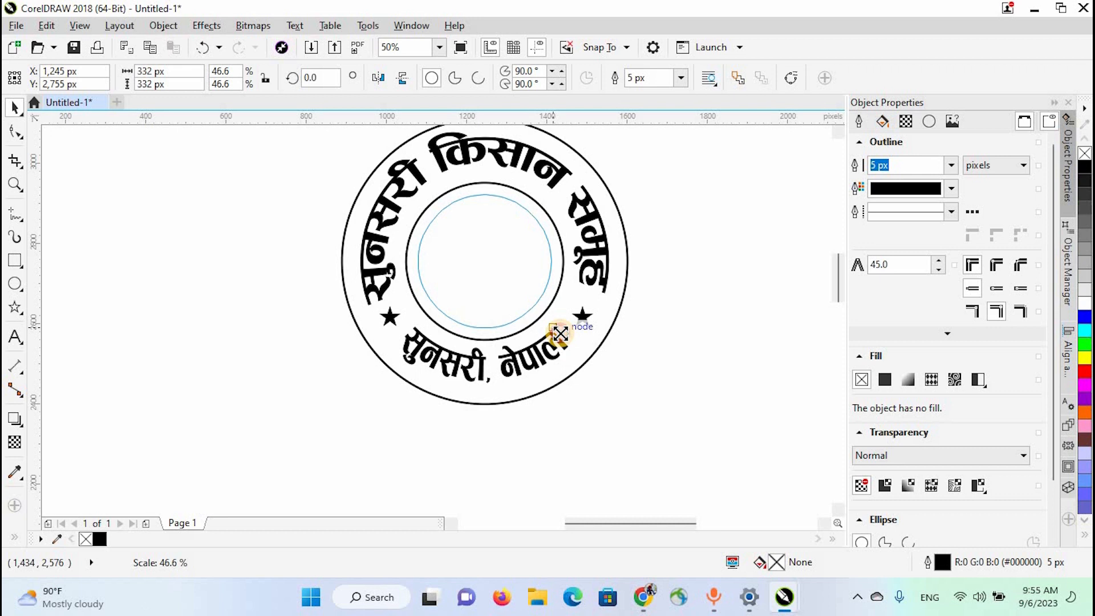
drag(560, 333, 560, 333)
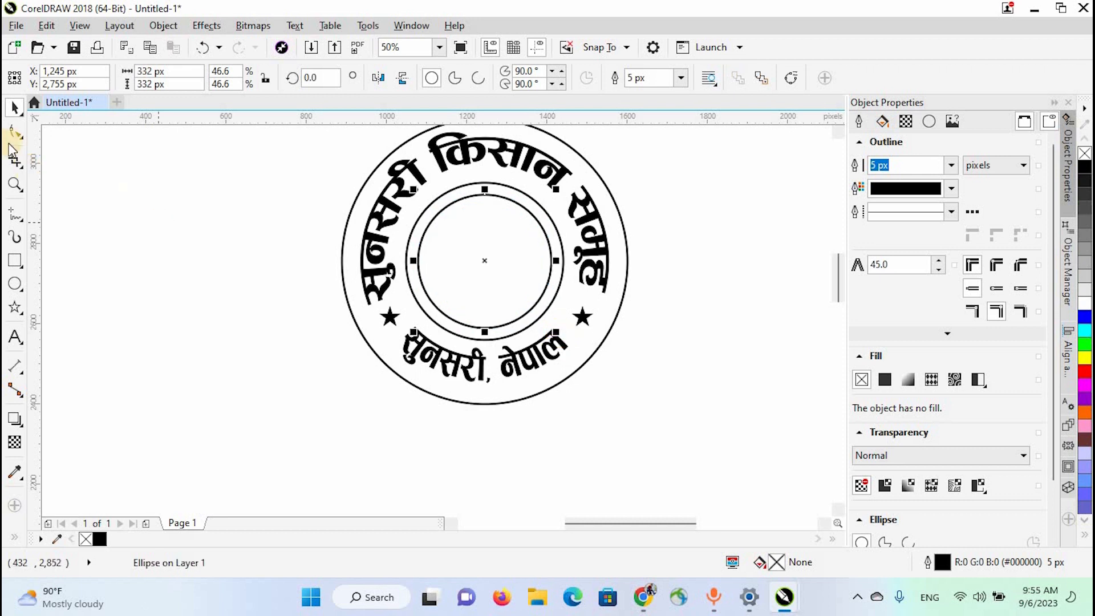
- Open the new innermost circle into a left-side arc running from about 142° to 240°
click(484, 189)
scroll(469, 203, up, 1)
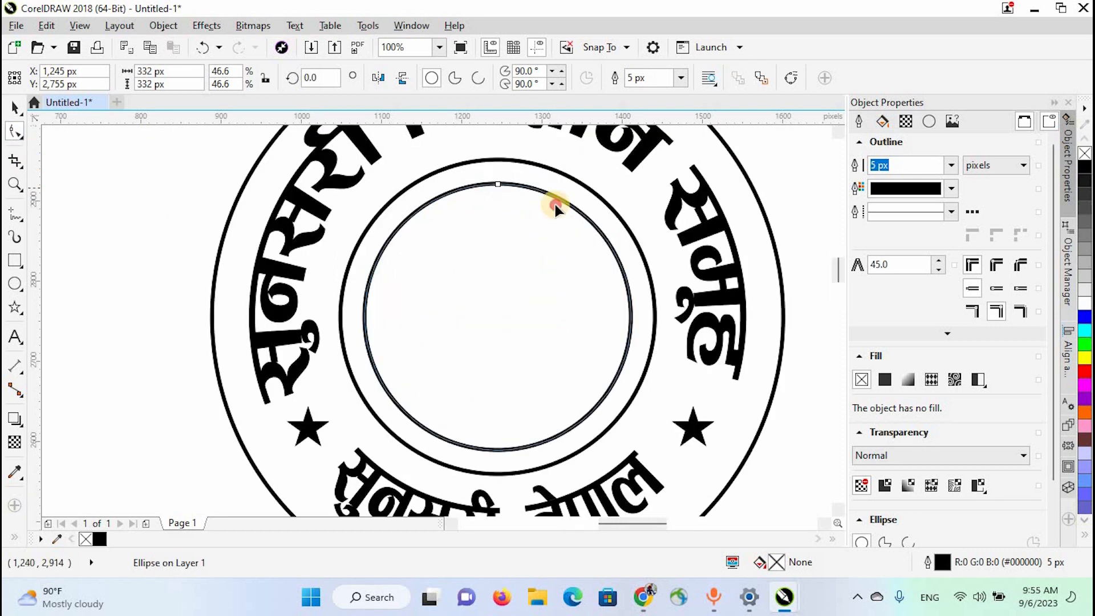
drag(555, 204, 429, 414)
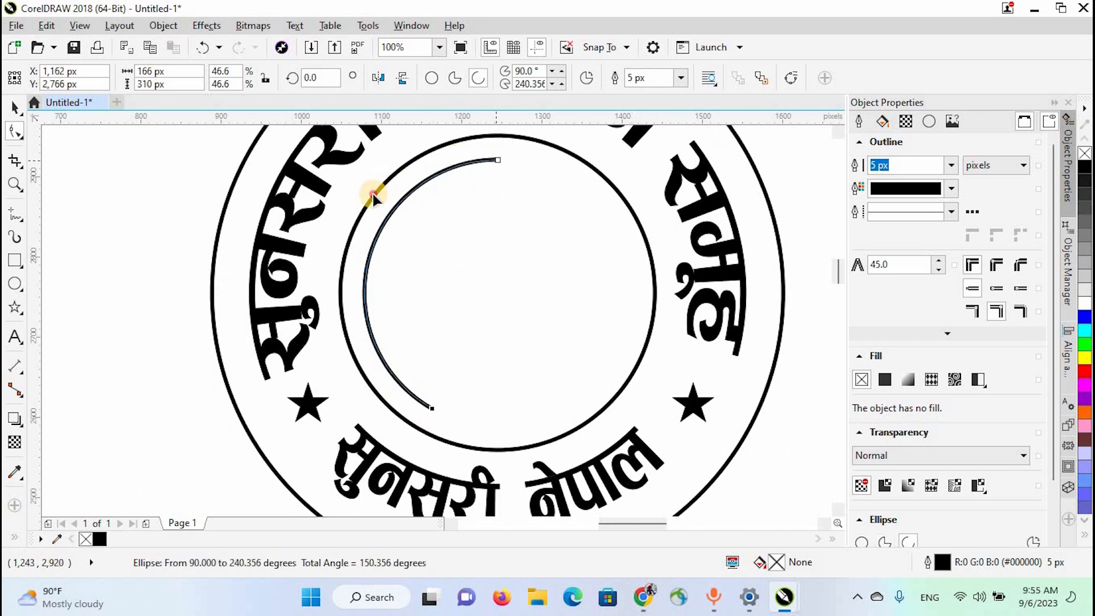
drag(371, 194, 371, 193)
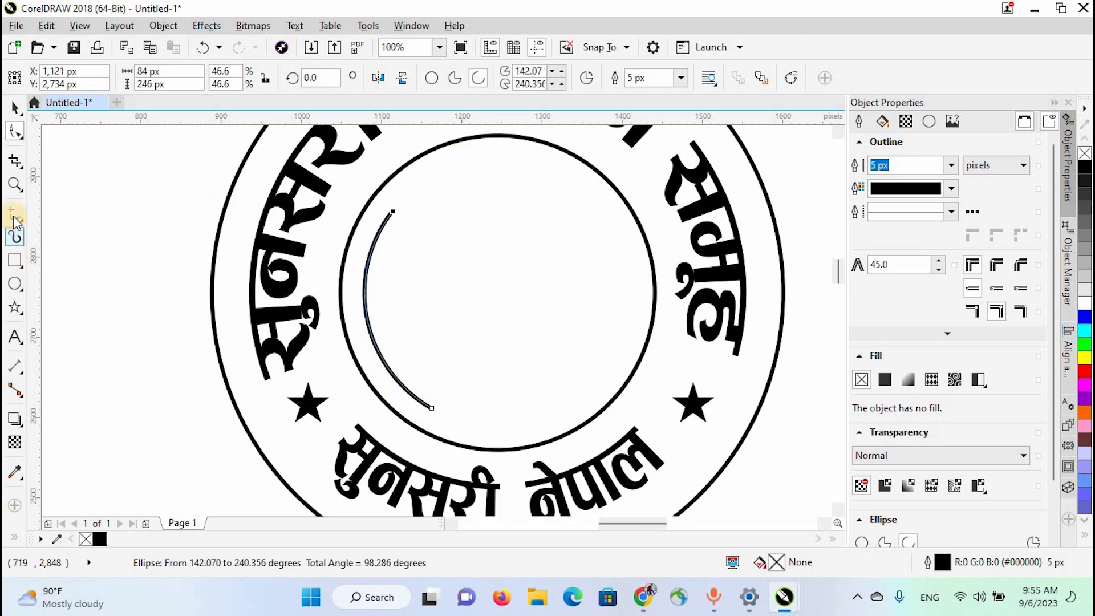
- Apply the custom leafy branch Artistic Media brush to the innermost arc
click(14, 236)
click(346, 78)
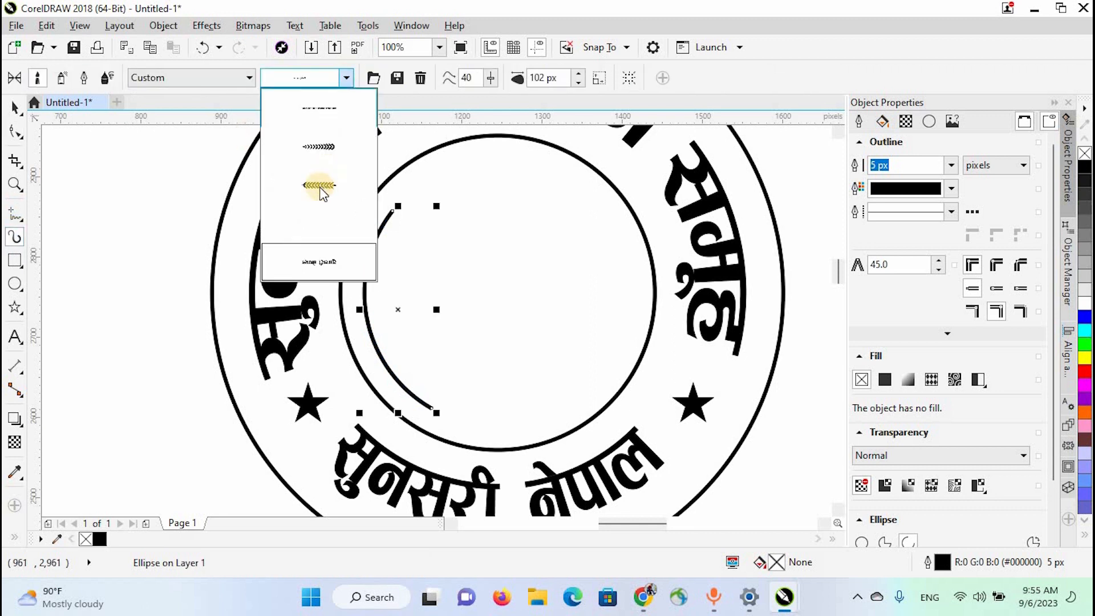
click(322, 190)
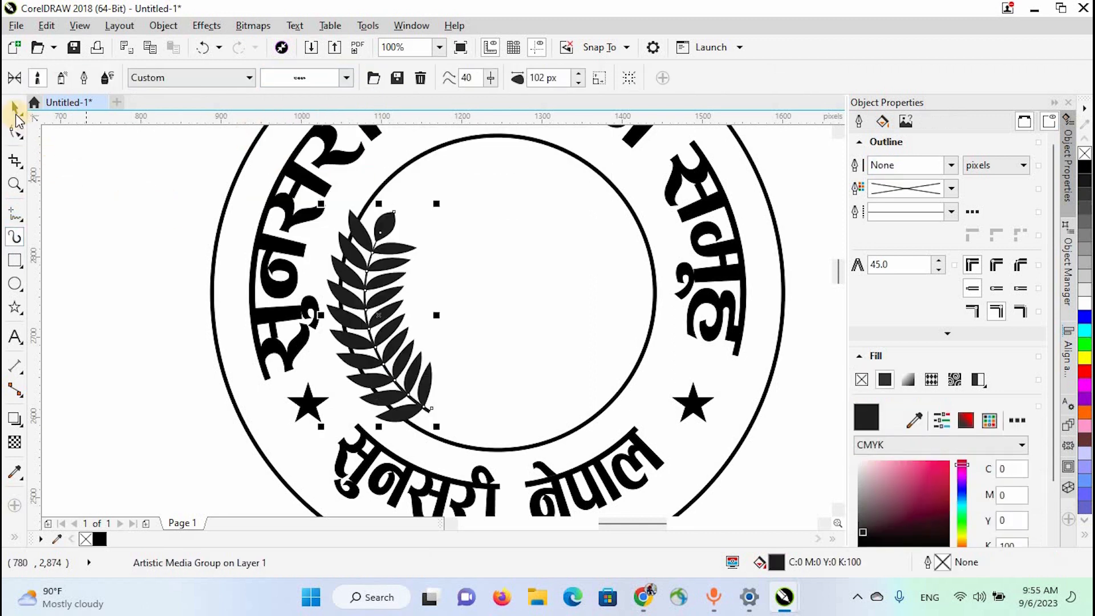
- Set the leafy branch's stroke width to 50 px
click(14, 109)
click(580, 84)
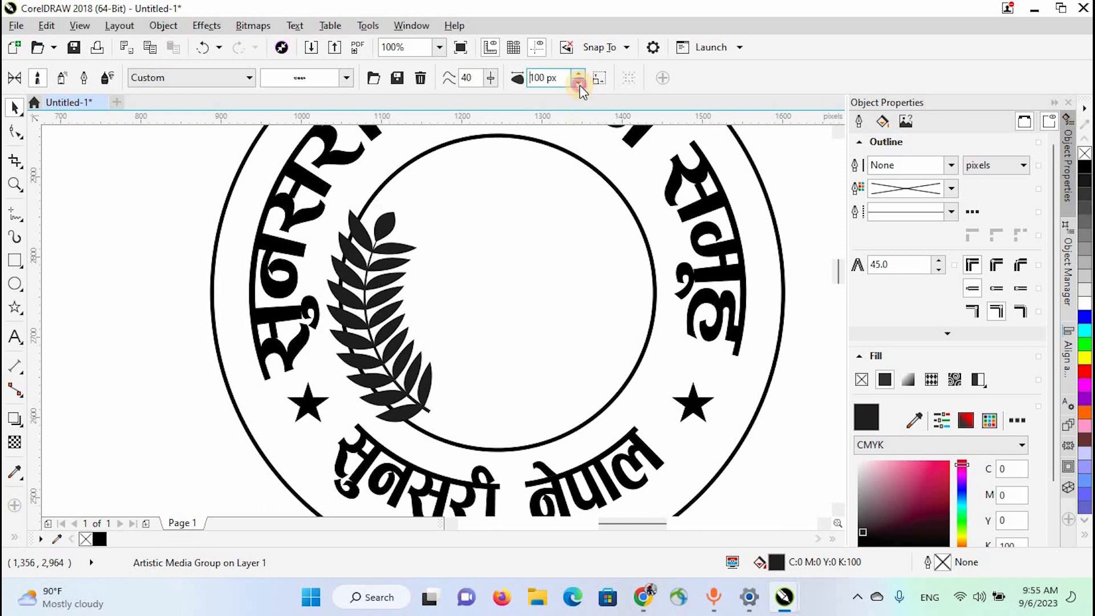
click(579, 84)
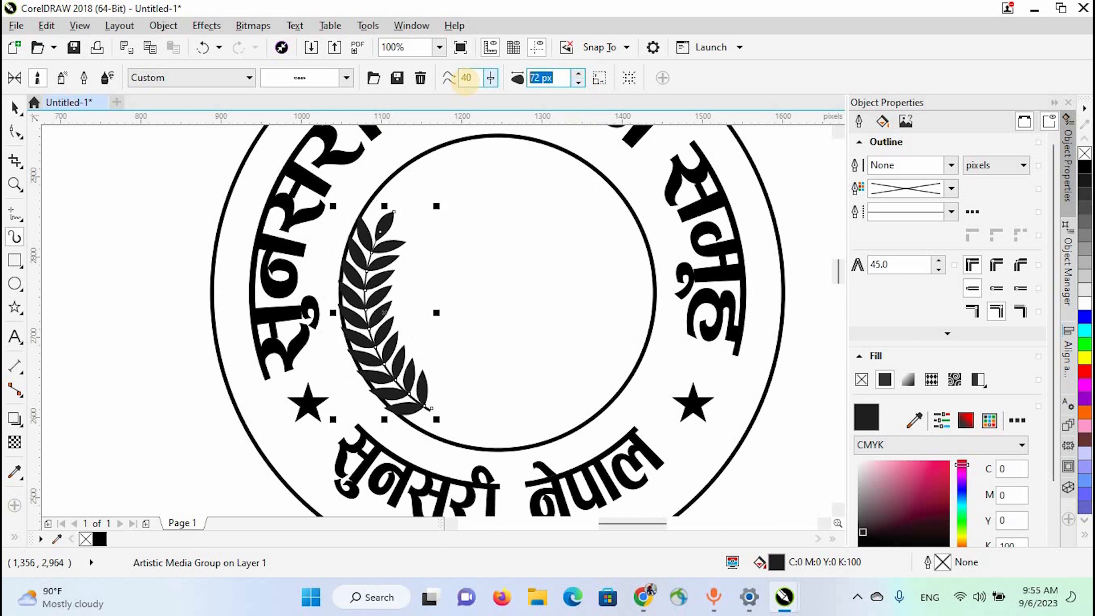
text(50)
key(Return)
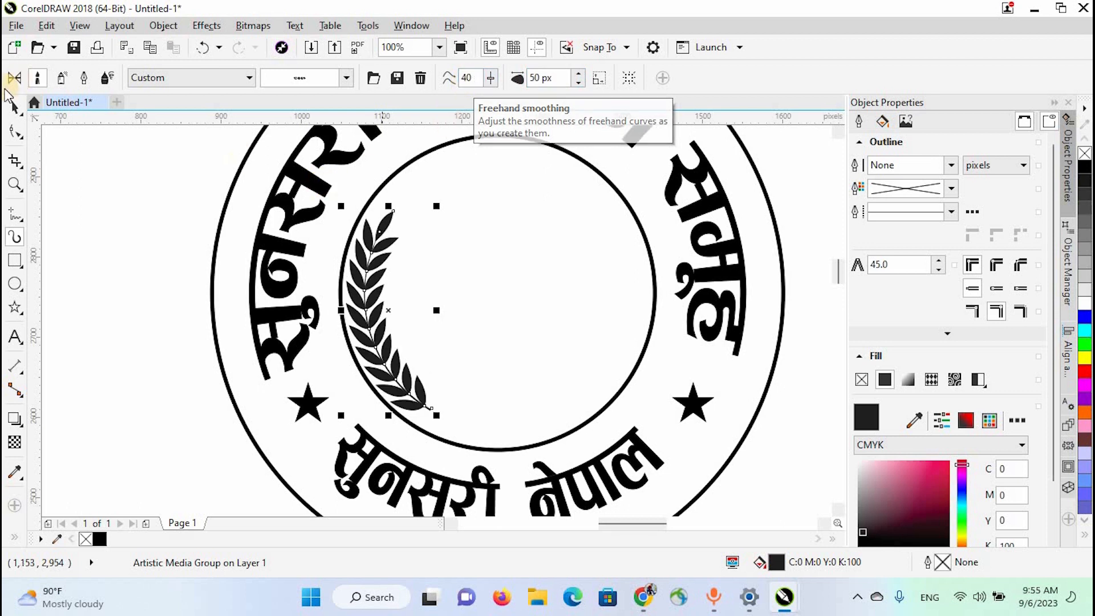
- Position the leafy branch inside the inner circle and place a horizontally mirrored copy on the opposite side
click(15, 107)
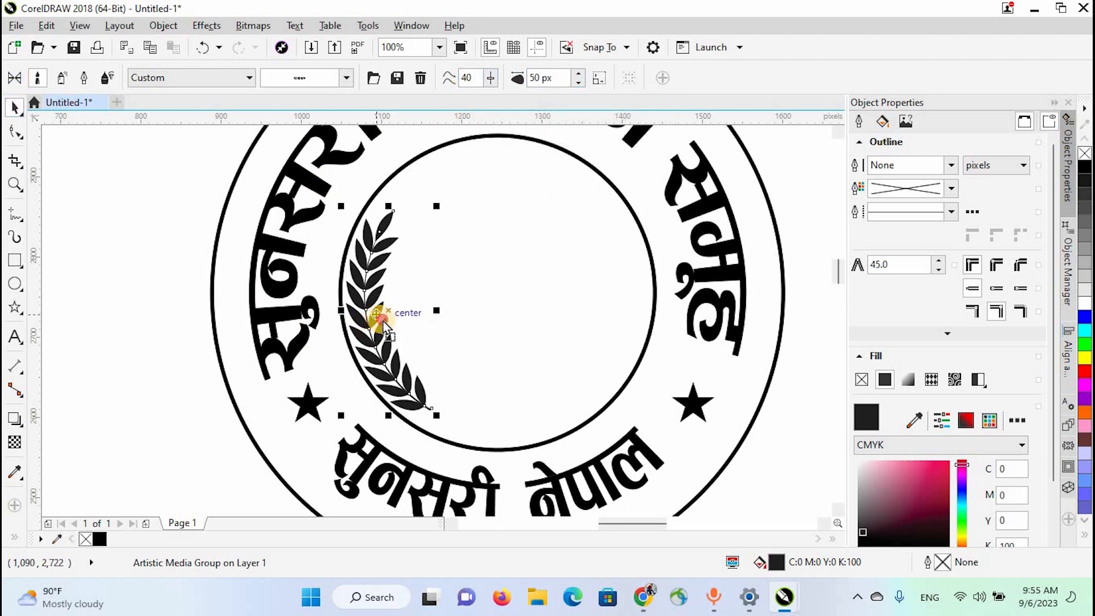
mouse_move(383, 320)
mouse_down()
mouse_move(352, 309)
mouse_move(521, 310)
mouse_move(523, 341)
mouse_move(511, 318)
mouse_move(628, 324)
mouse_move(629, 371)
mouse_up()
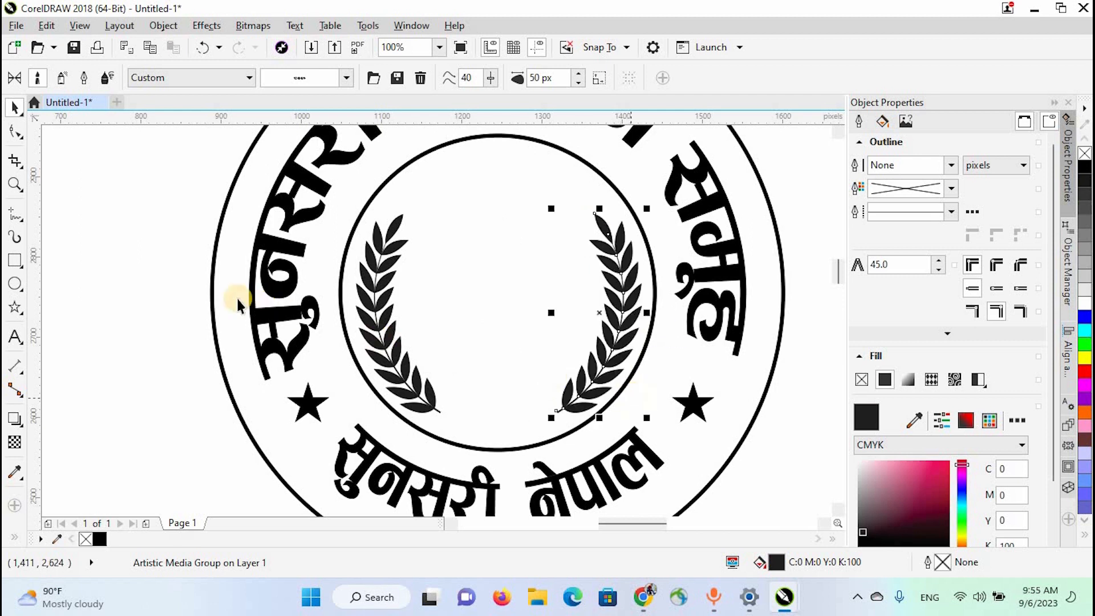
click(166, 281)
scroll(625, 313, down, 1)
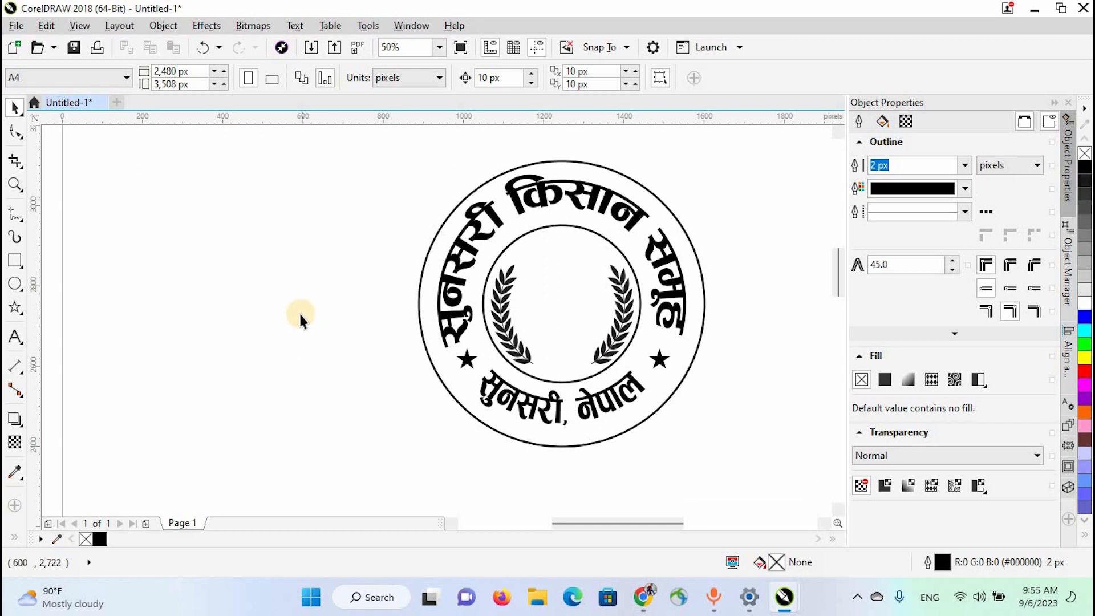
- Draw a straight vertical line about 204 px long in the empty area beside the logo
key(F5)
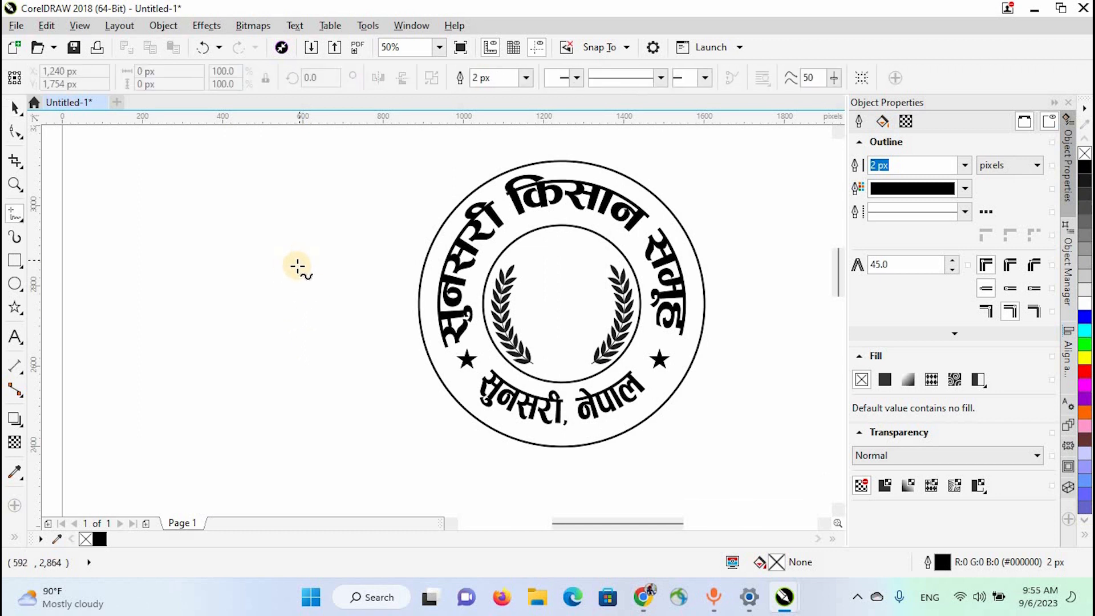
click(299, 265)
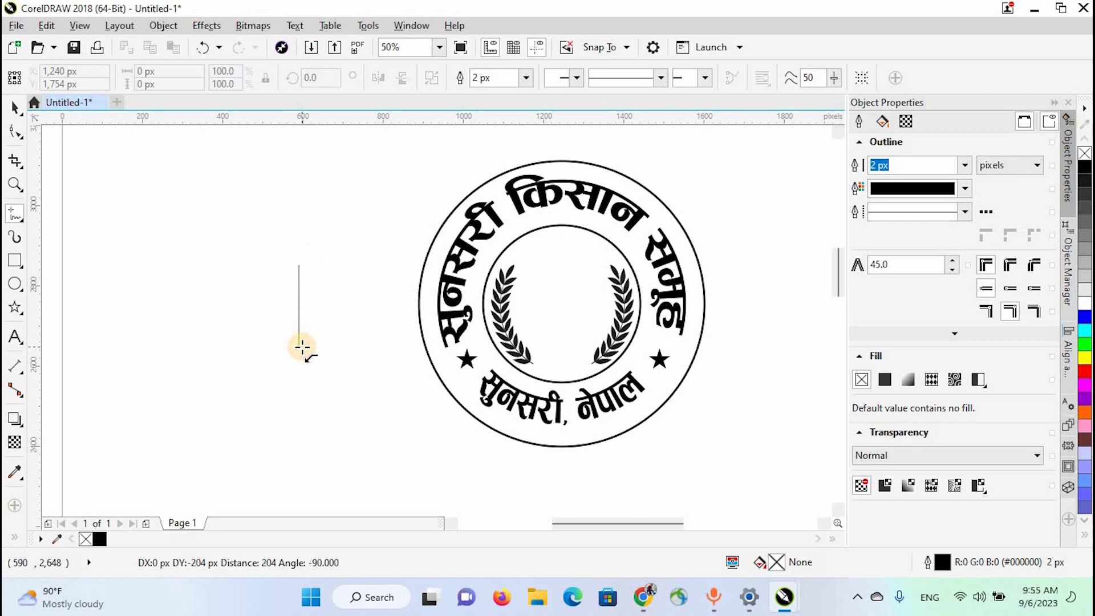
click(302, 347)
- Convert the vertical line to a curve and bow its middle outward to the left by about 40 px
click(15, 134)
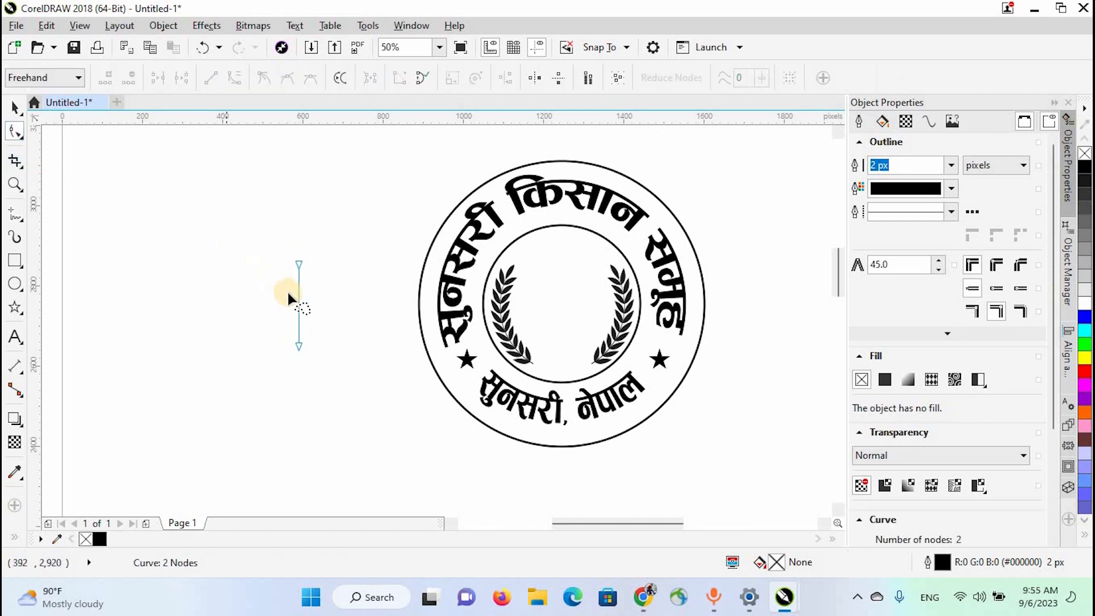
click(299, 310)
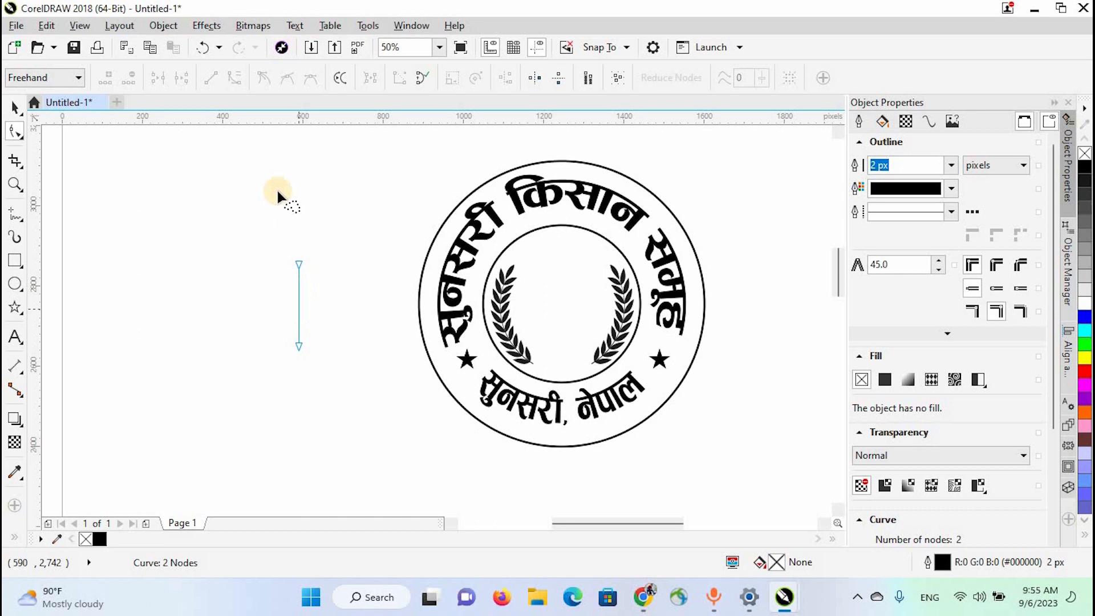
click(238, 75)
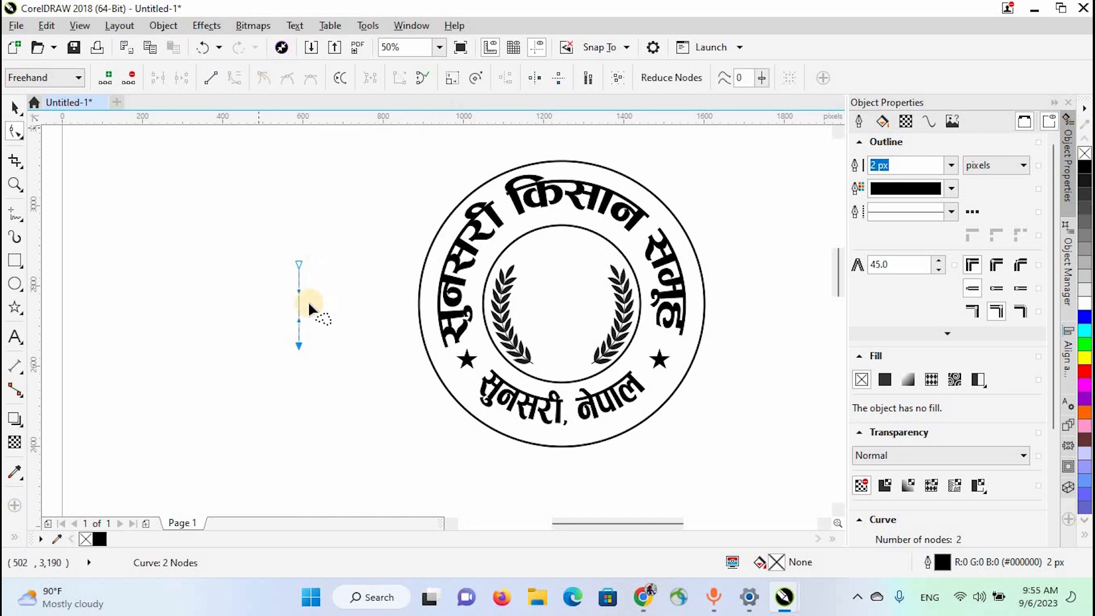
drag(297, 306, 283, 310)
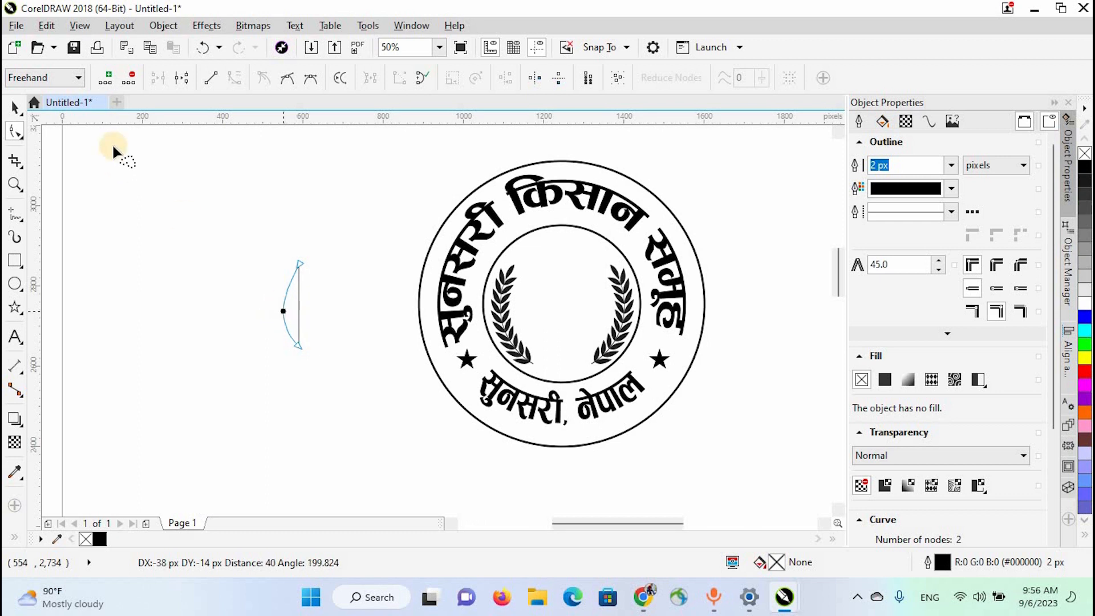
- Place a horizontally mirrored copy of the bowed curve against its open side to close a leaf outline
click(14, 107)
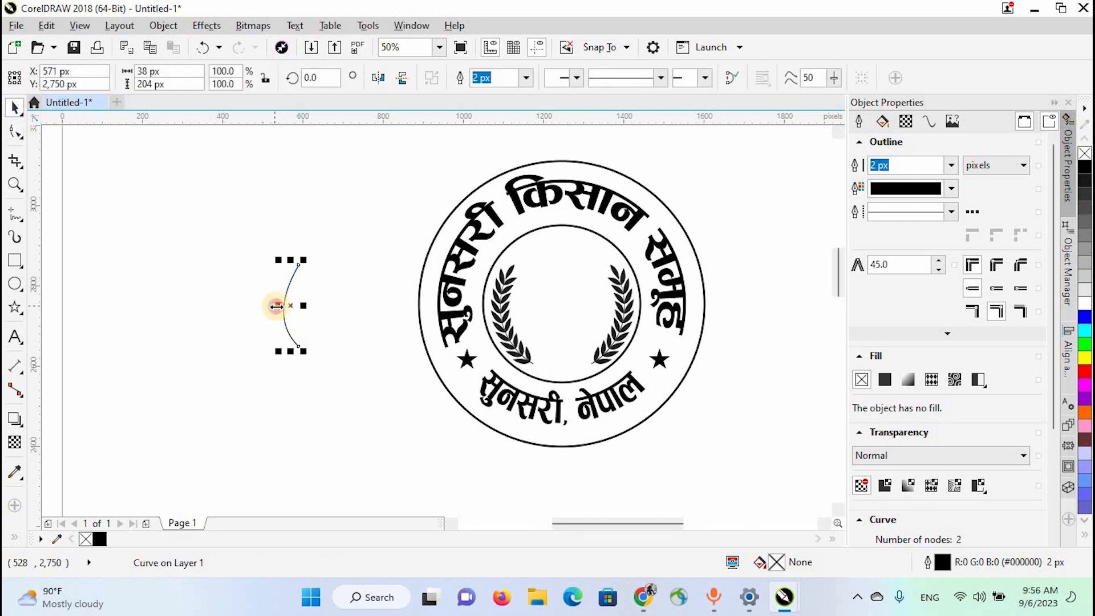
drag(276, 307, 302, 308)
right_click(302, 308)
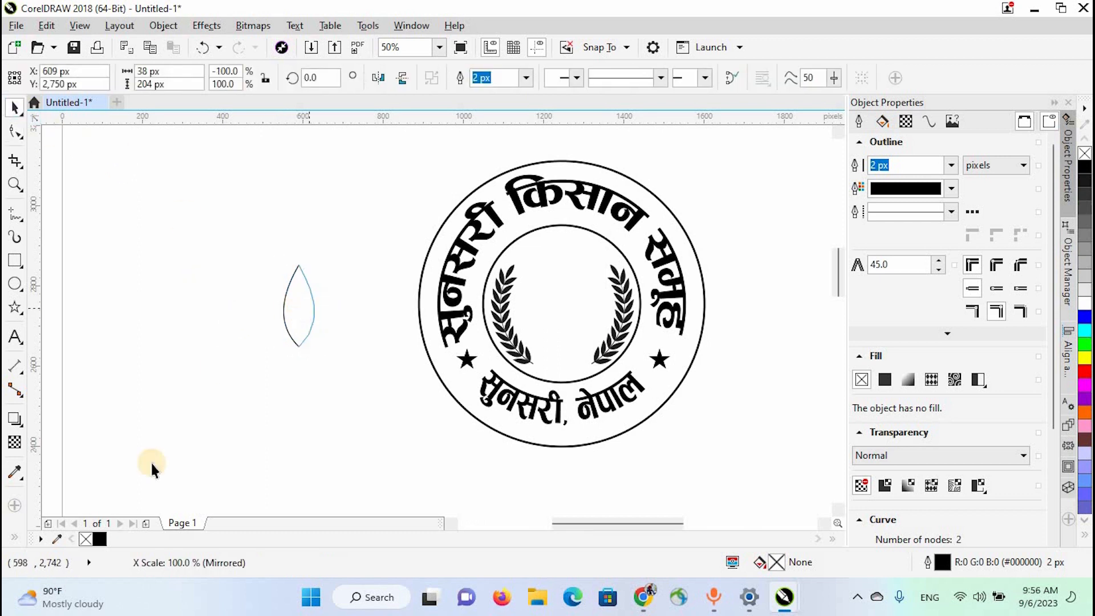
- Create a filled shape from the area enclosed by the two curves with Smart Fill
click(12, 538)
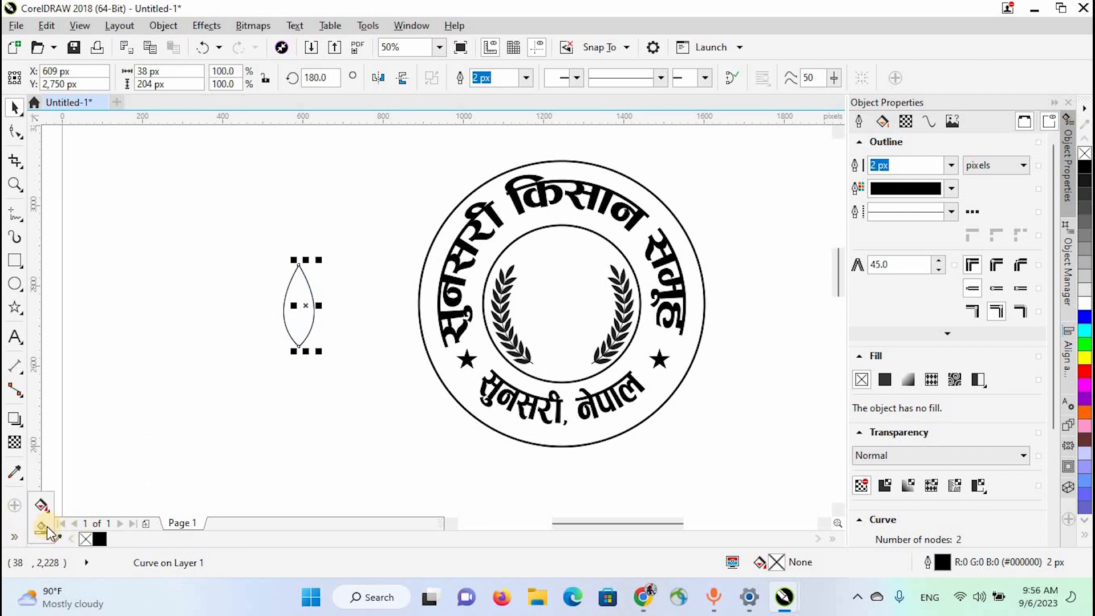
click(46, 526)
click(293, 318)
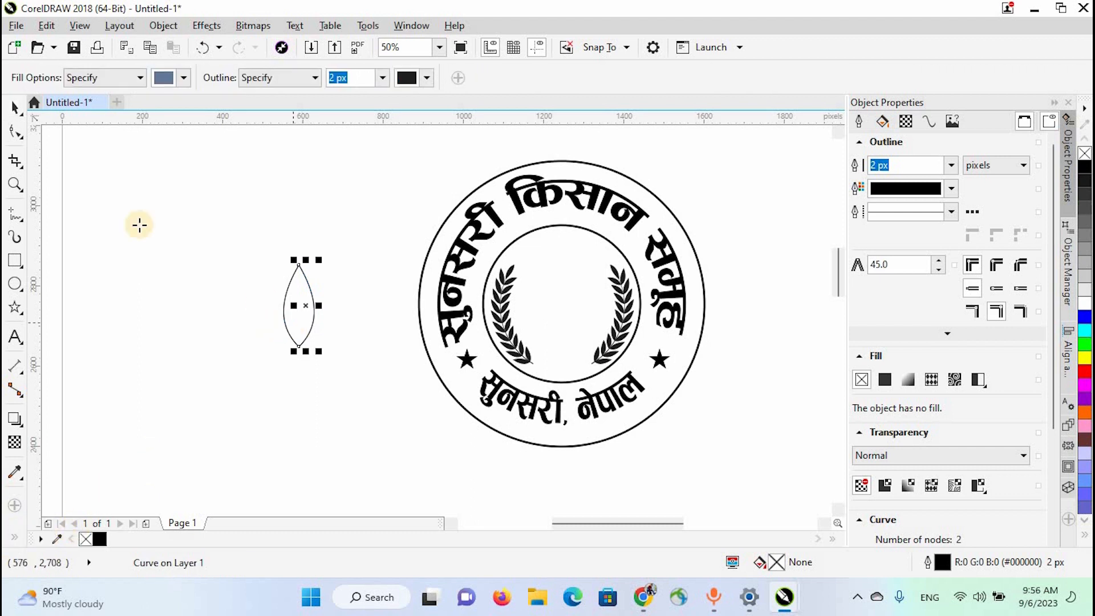
- Delete the two original curves and give the filled leaf a solid black fill with no outline
click(15, 107)
drag(293, 281, 293, 319)
click(299, 329)
drag(266, 237, 330, 374)
key(Delete)
drag(220, 320, 323, 322)
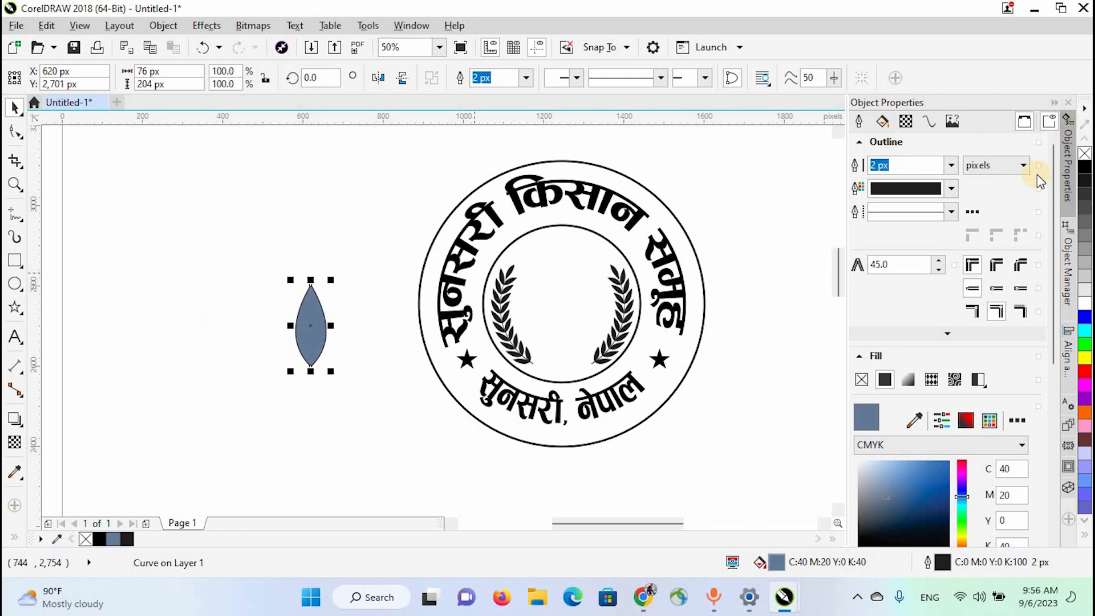
right_click(1085, 155)
click(1085, 167)
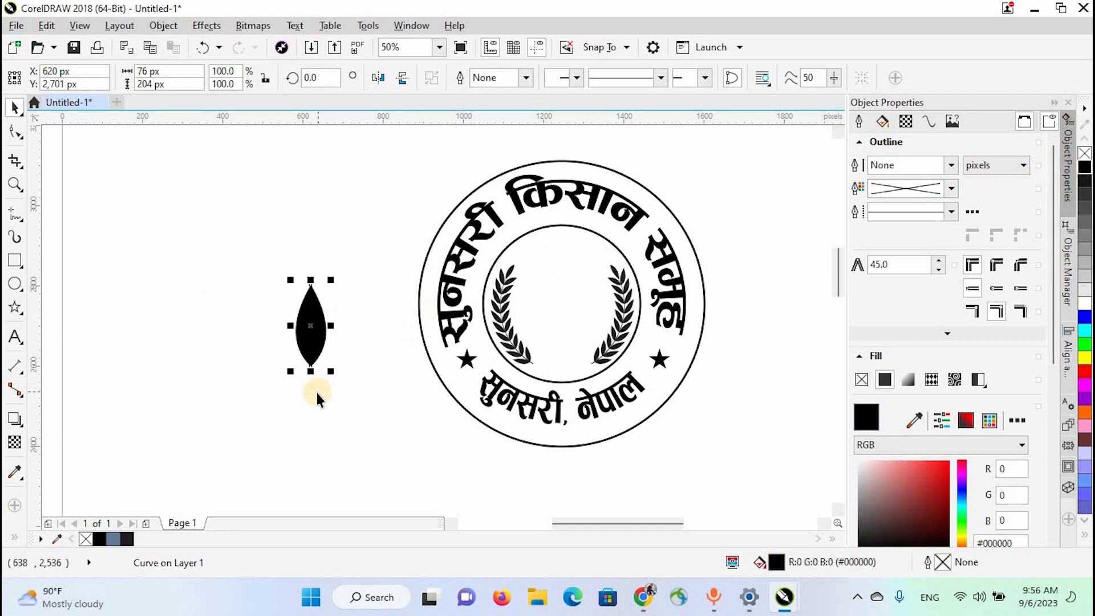
- Draw a vertical stem line about 87 px long down from the leaf's lower tip and group it with the leaf
click(15, 214)
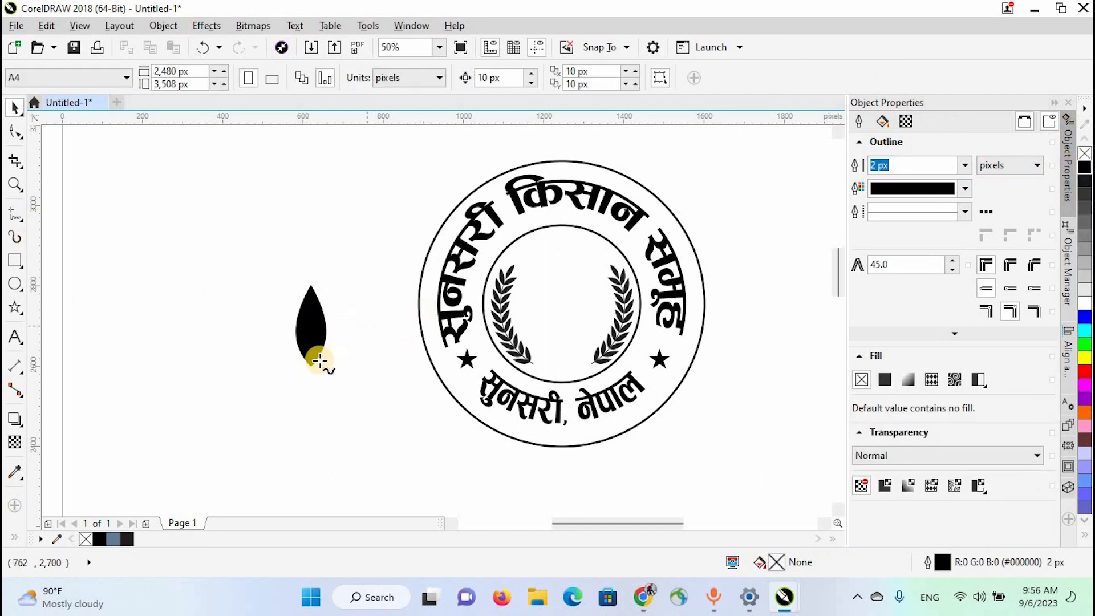
drag(312, 365, 311, 402)
key(space)
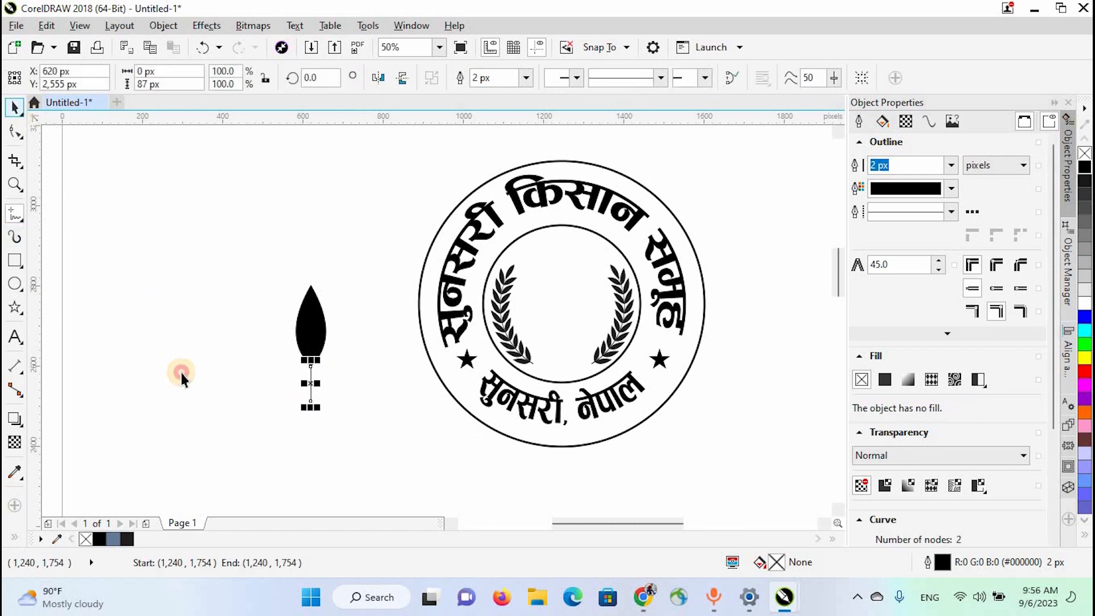
click(180, 370)
drag(269, 237, 287, 399)
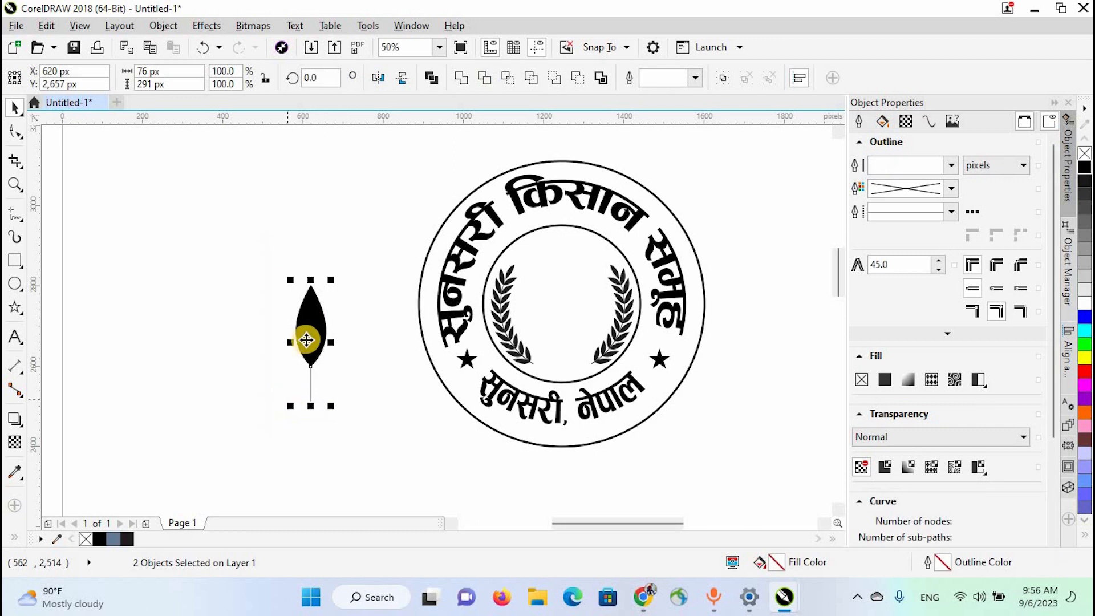
key(ctrl+g)
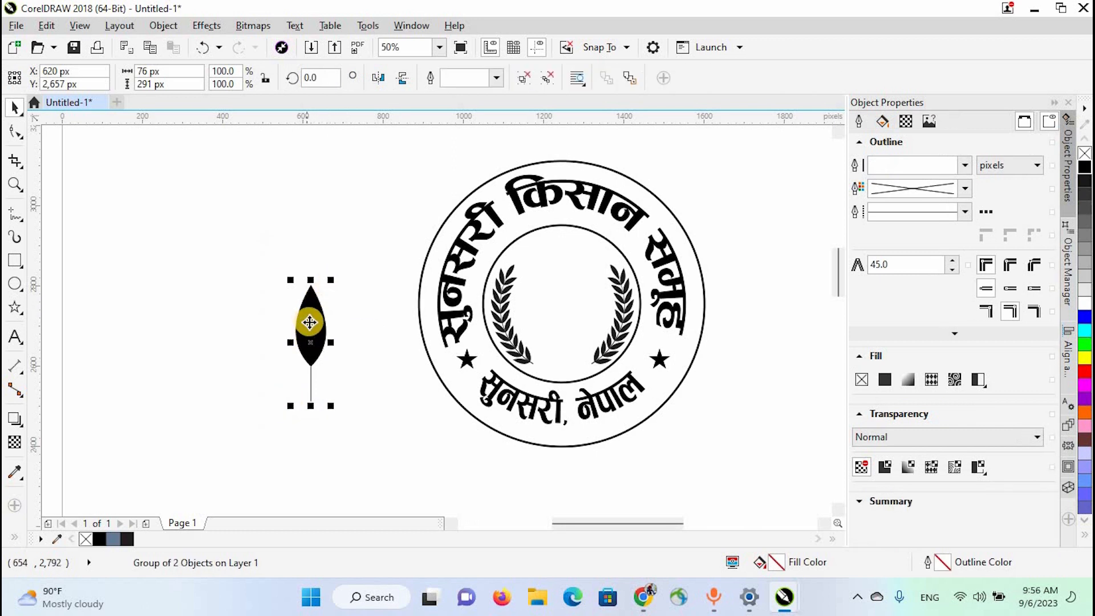
- Set the group's rotation centre at the stem's lower end and add copies rotated 30 degrees to each side
click(309, 344)
drag(311, 343, 310, 401)
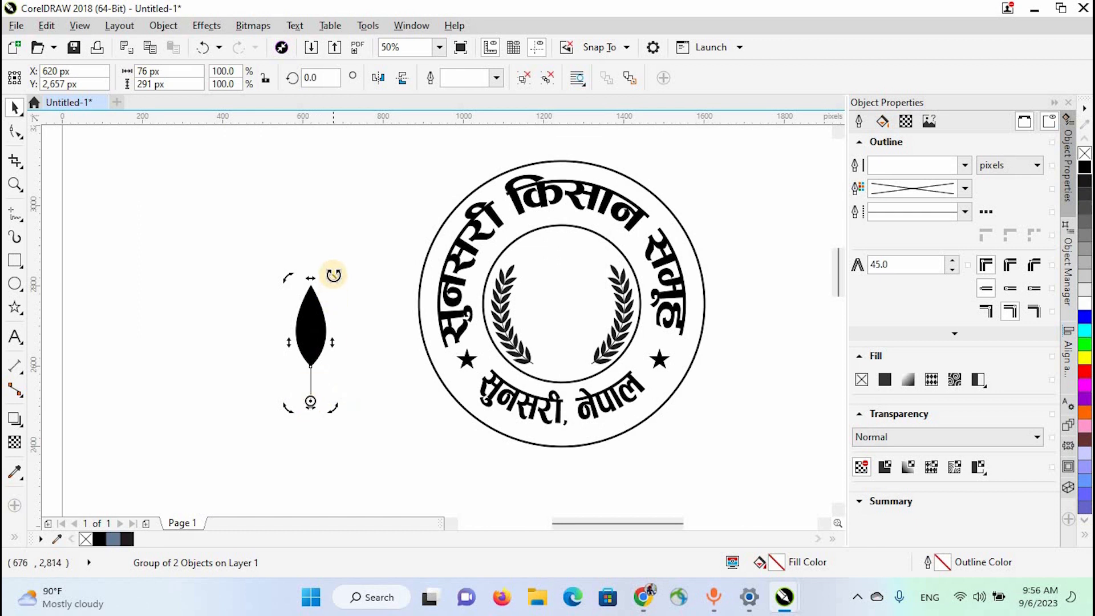
drag(334, 275, 387, 303)
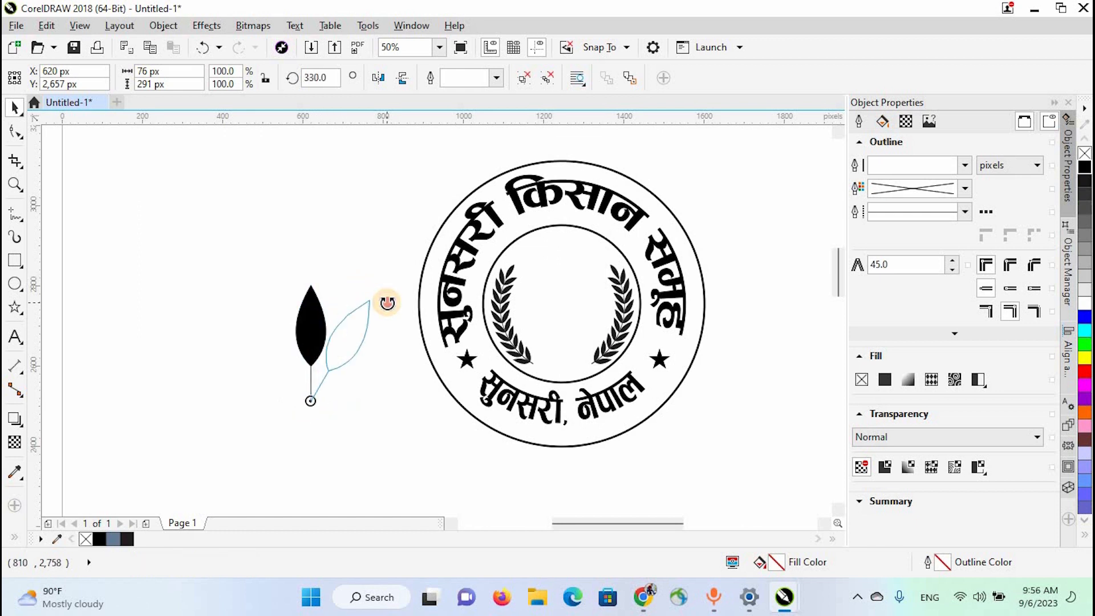
drag(387, 303, 263, 283)
click(305, 318)
click(306, 318)
drag(264, 283, 263, 283)
click(374, 395)
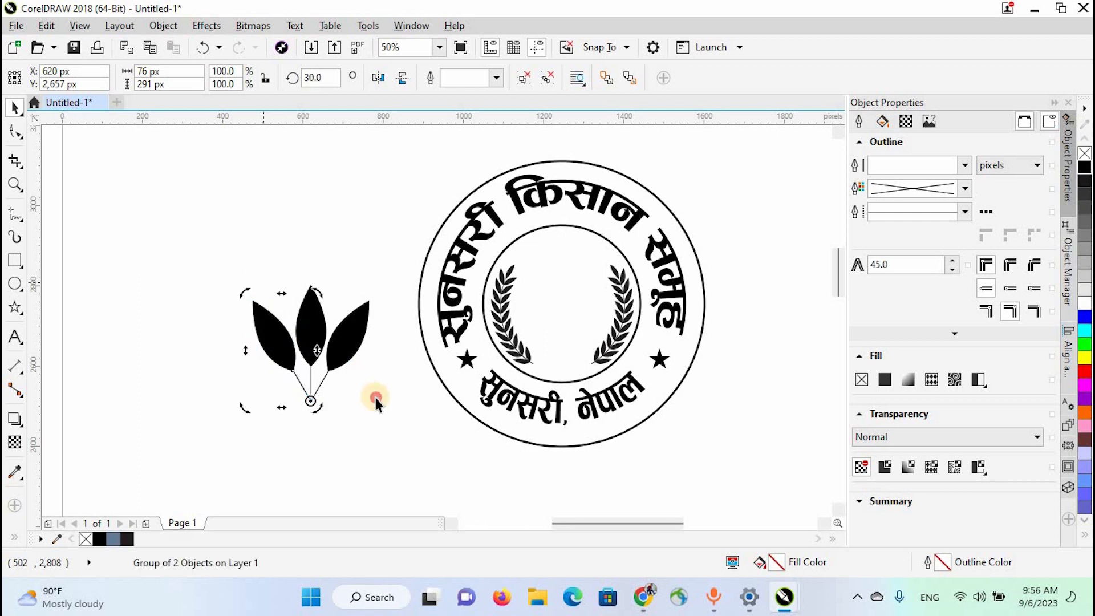
- Stretch the middle leaf group upward to a height of about 422 px
click(309, 333)
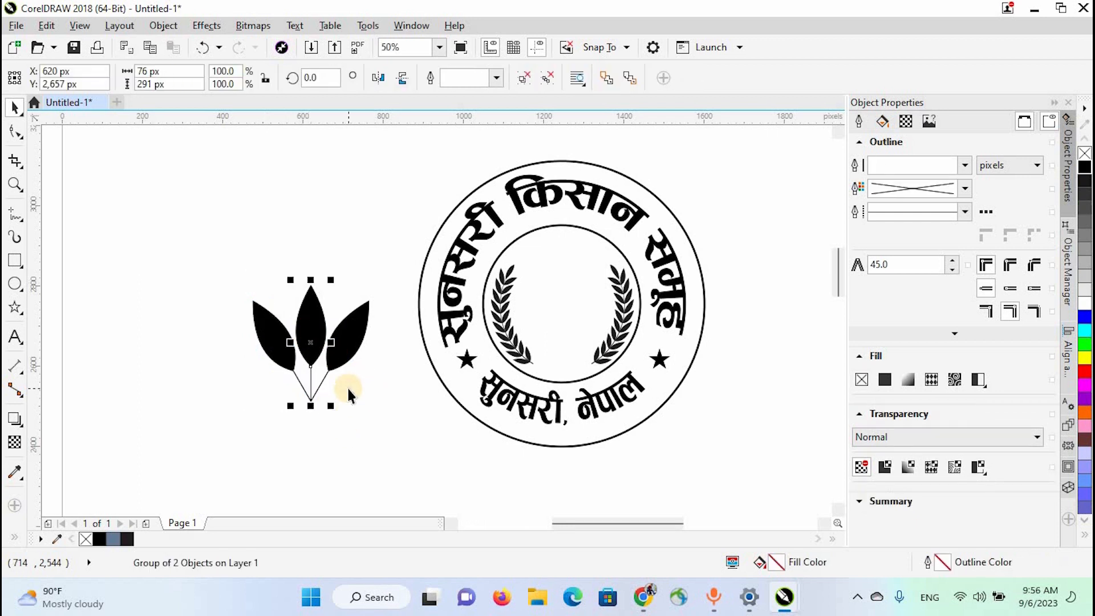
click(348, 389)
click(309, 333)
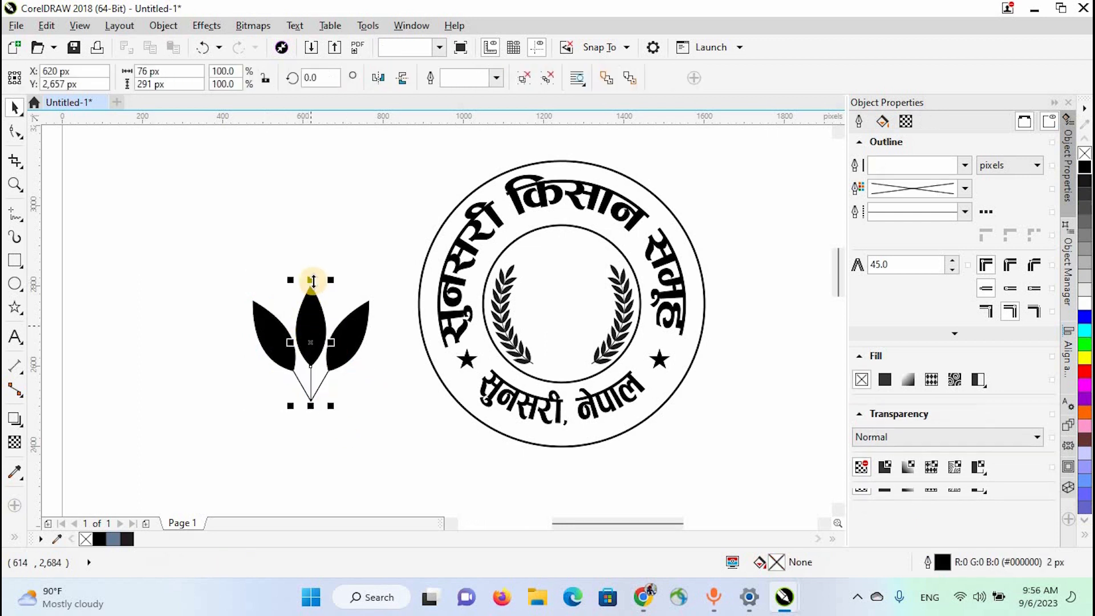
drag(311, 280, 316, 227)
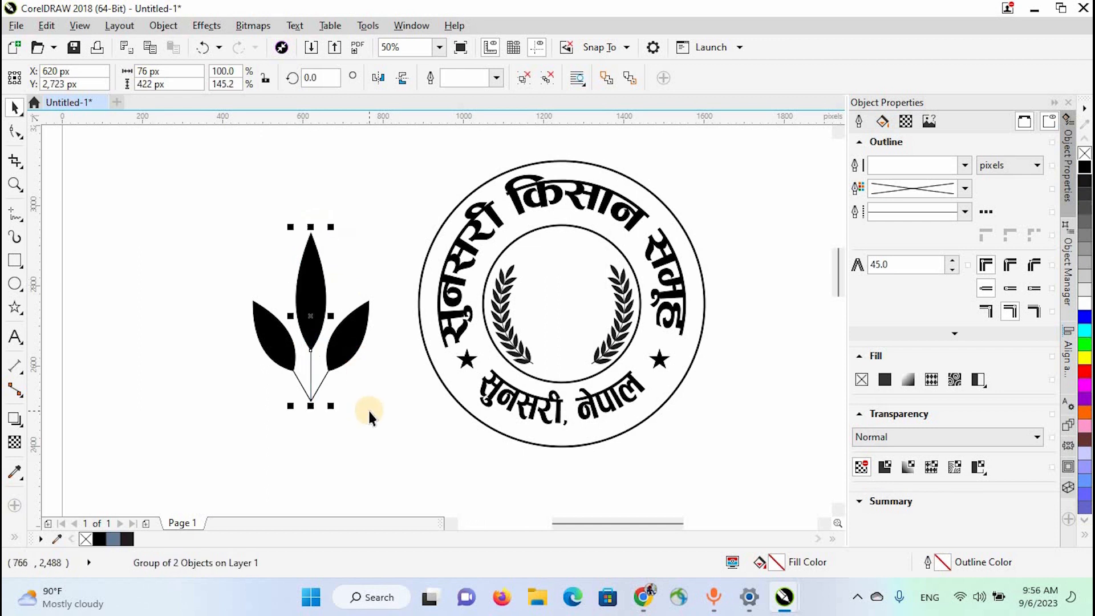
click(369, 411)
- Ungroup the three leaf groups and delete their stem lines
drag(200, 171, 393, 444)
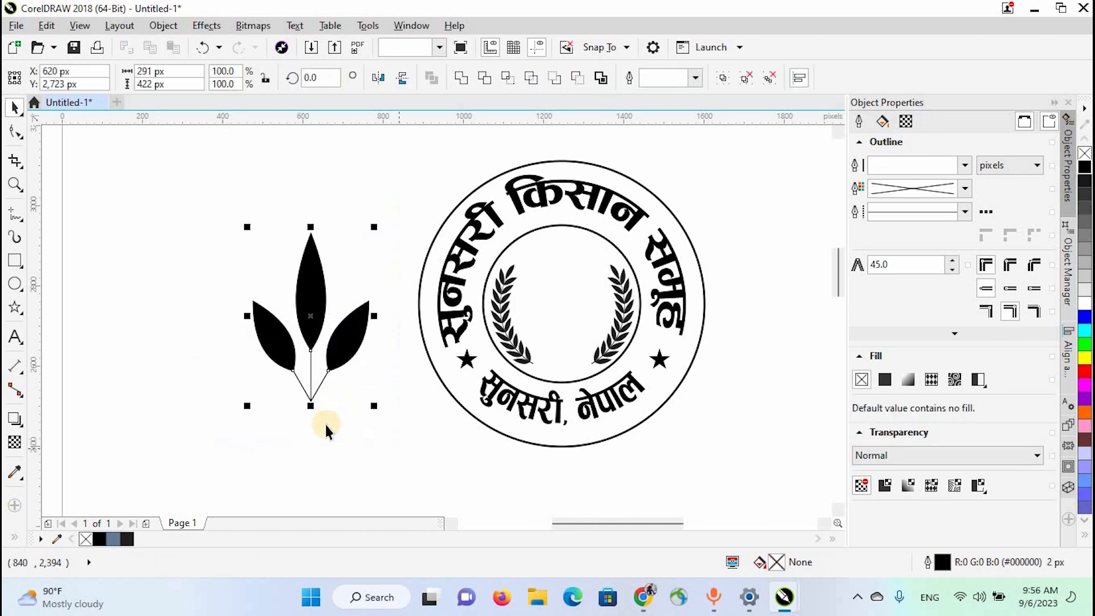
click(311, 396)
click(242, 438)
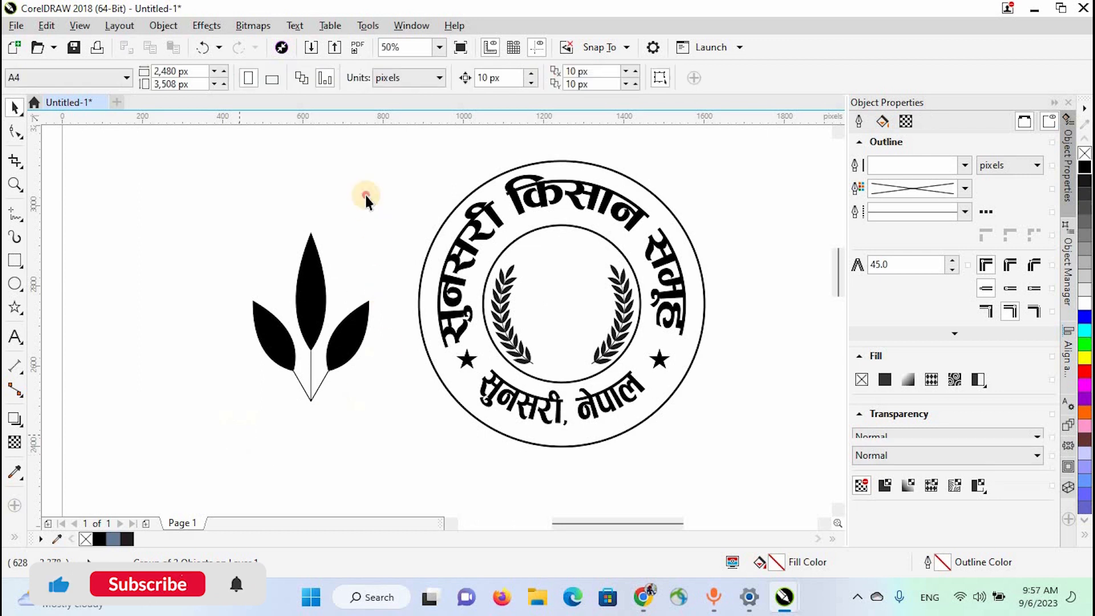
drag(240, 436, 365, 195)
drag(194, 189, 377, 440)
click(311, 401)
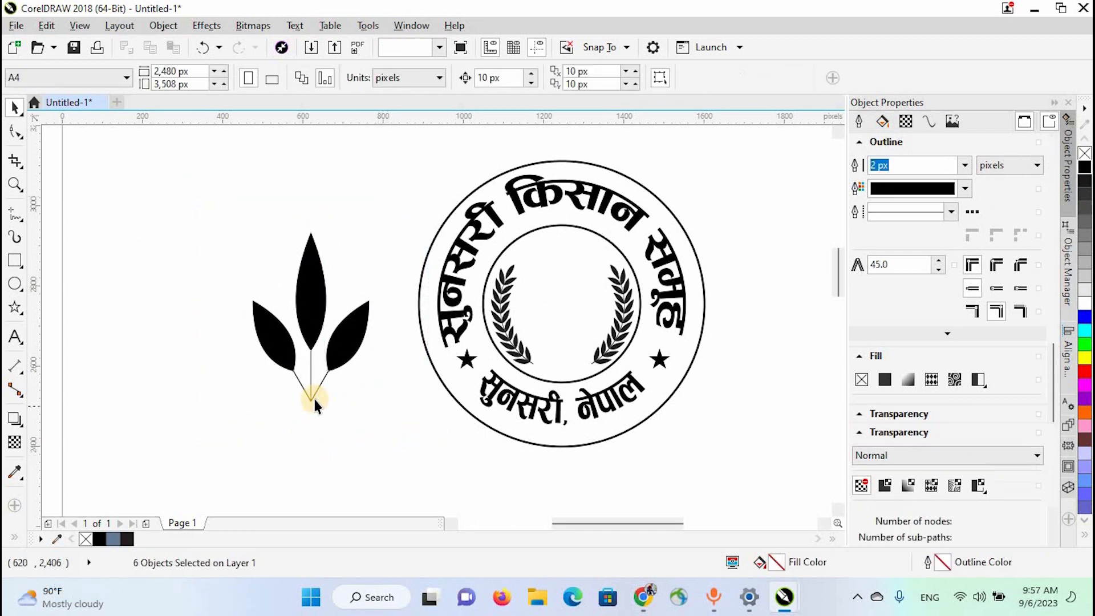
click(312, 395)
key(Delete)
click(313, 395)
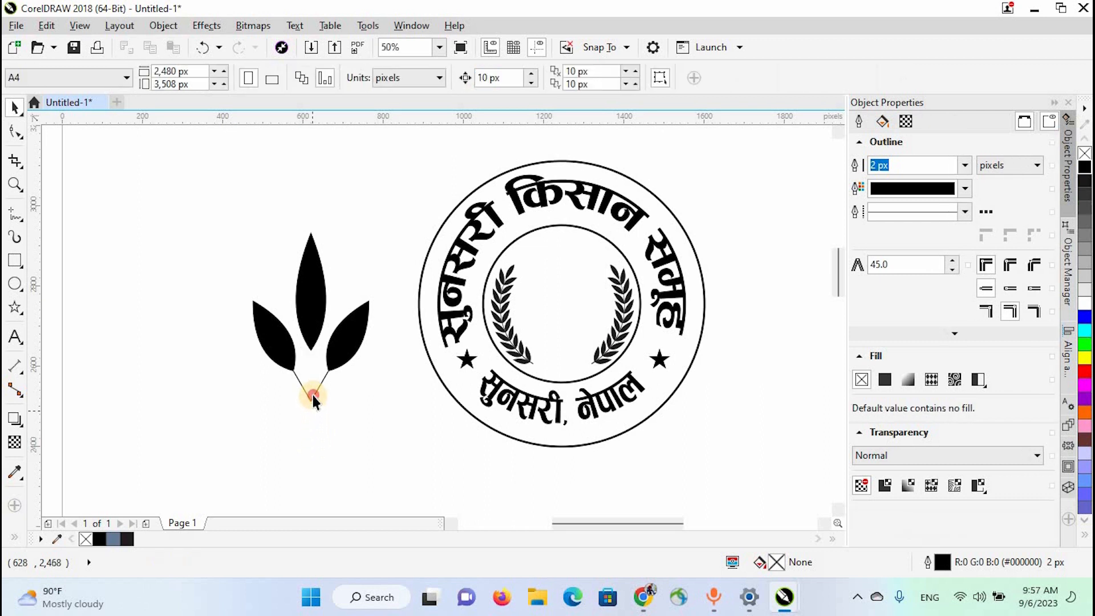
key(Delete)
click(303, 390)
key(Delete)
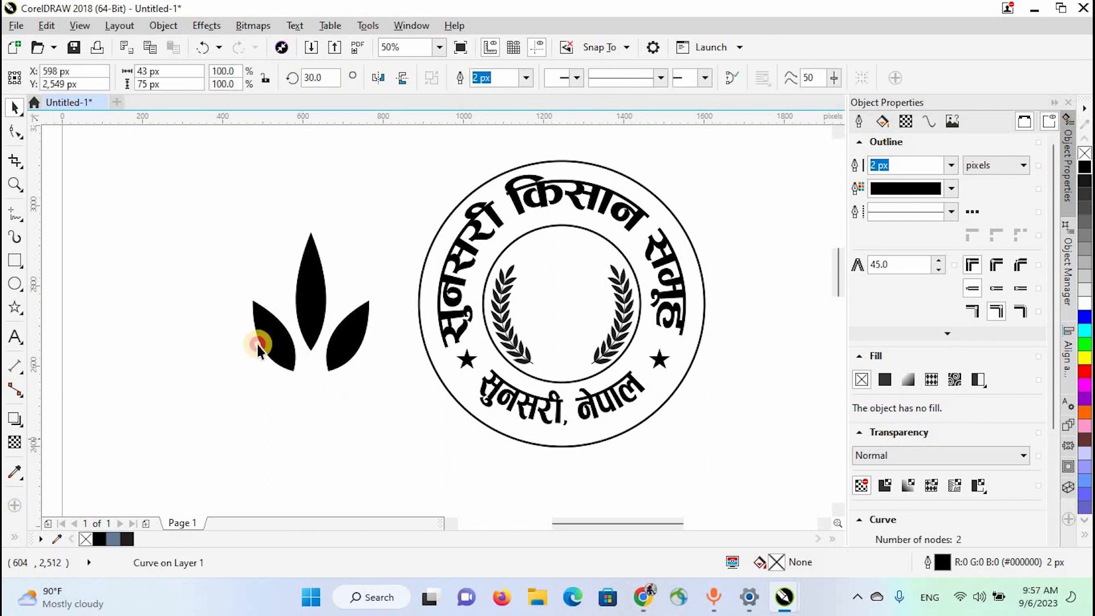
- Group the three leaves, scale them to about 60%, and place them horizontally centred inside the inner circle
drag(218, 194, 399, 415)
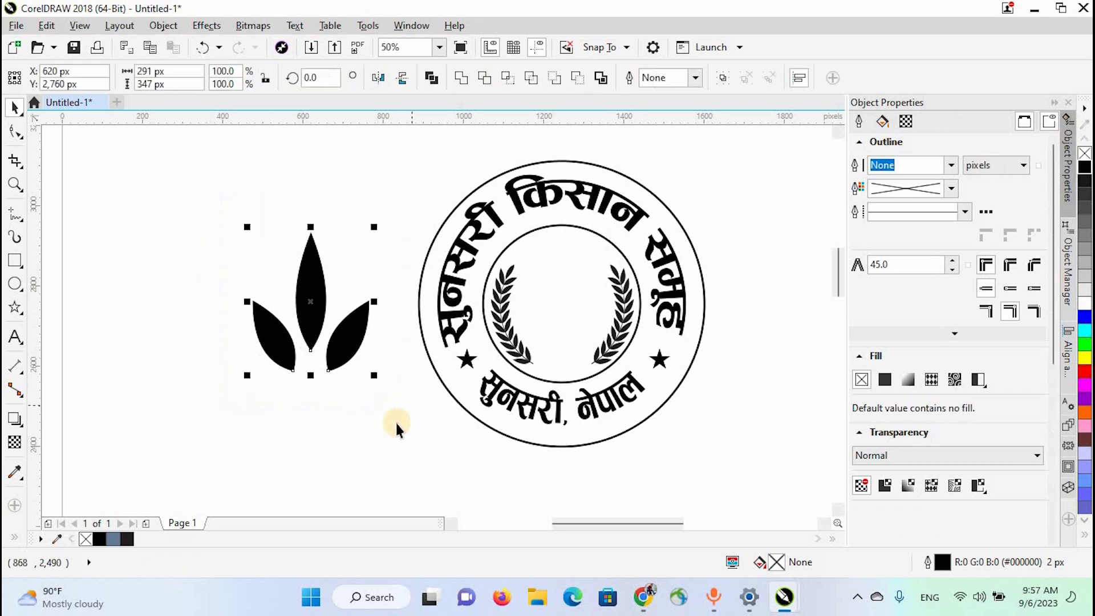
key(ctrl+g)
drag(374, 376, 587, 318)
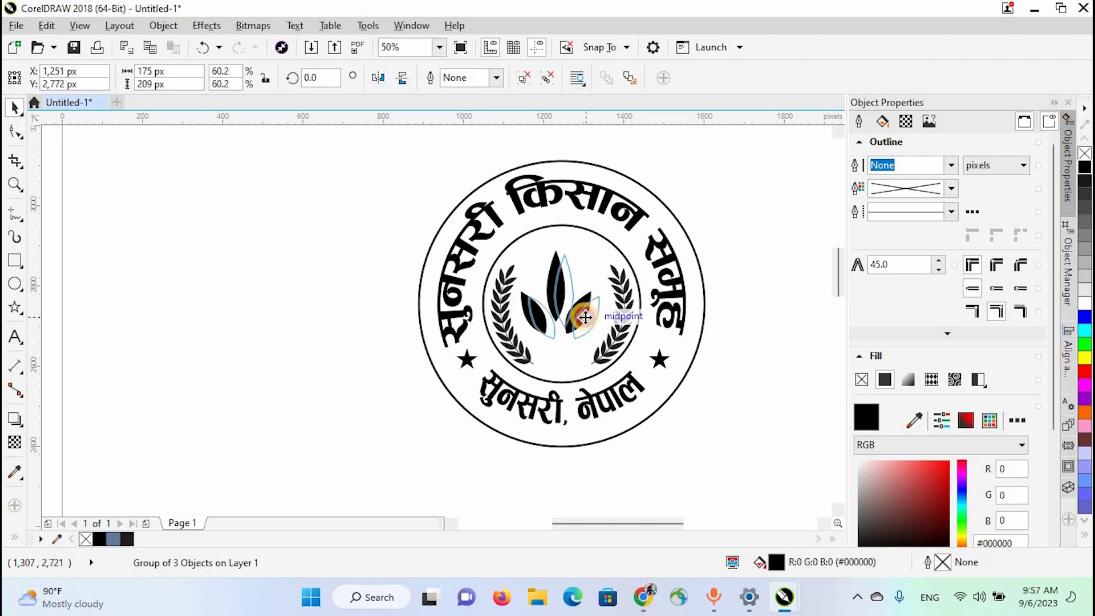
shift+click(588, 230)
key(c)
click(653, 433)
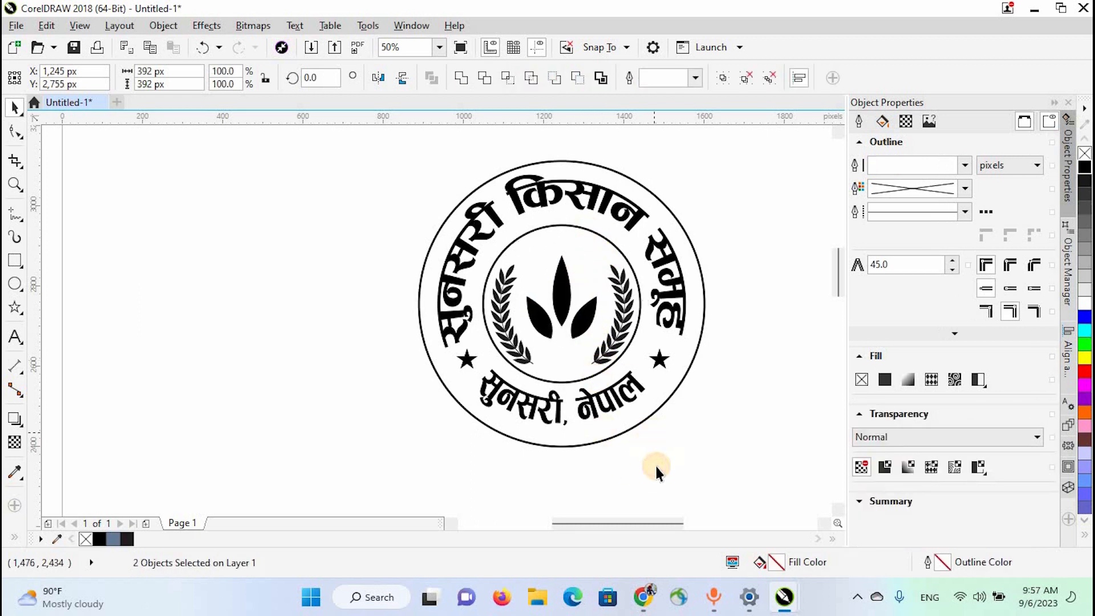